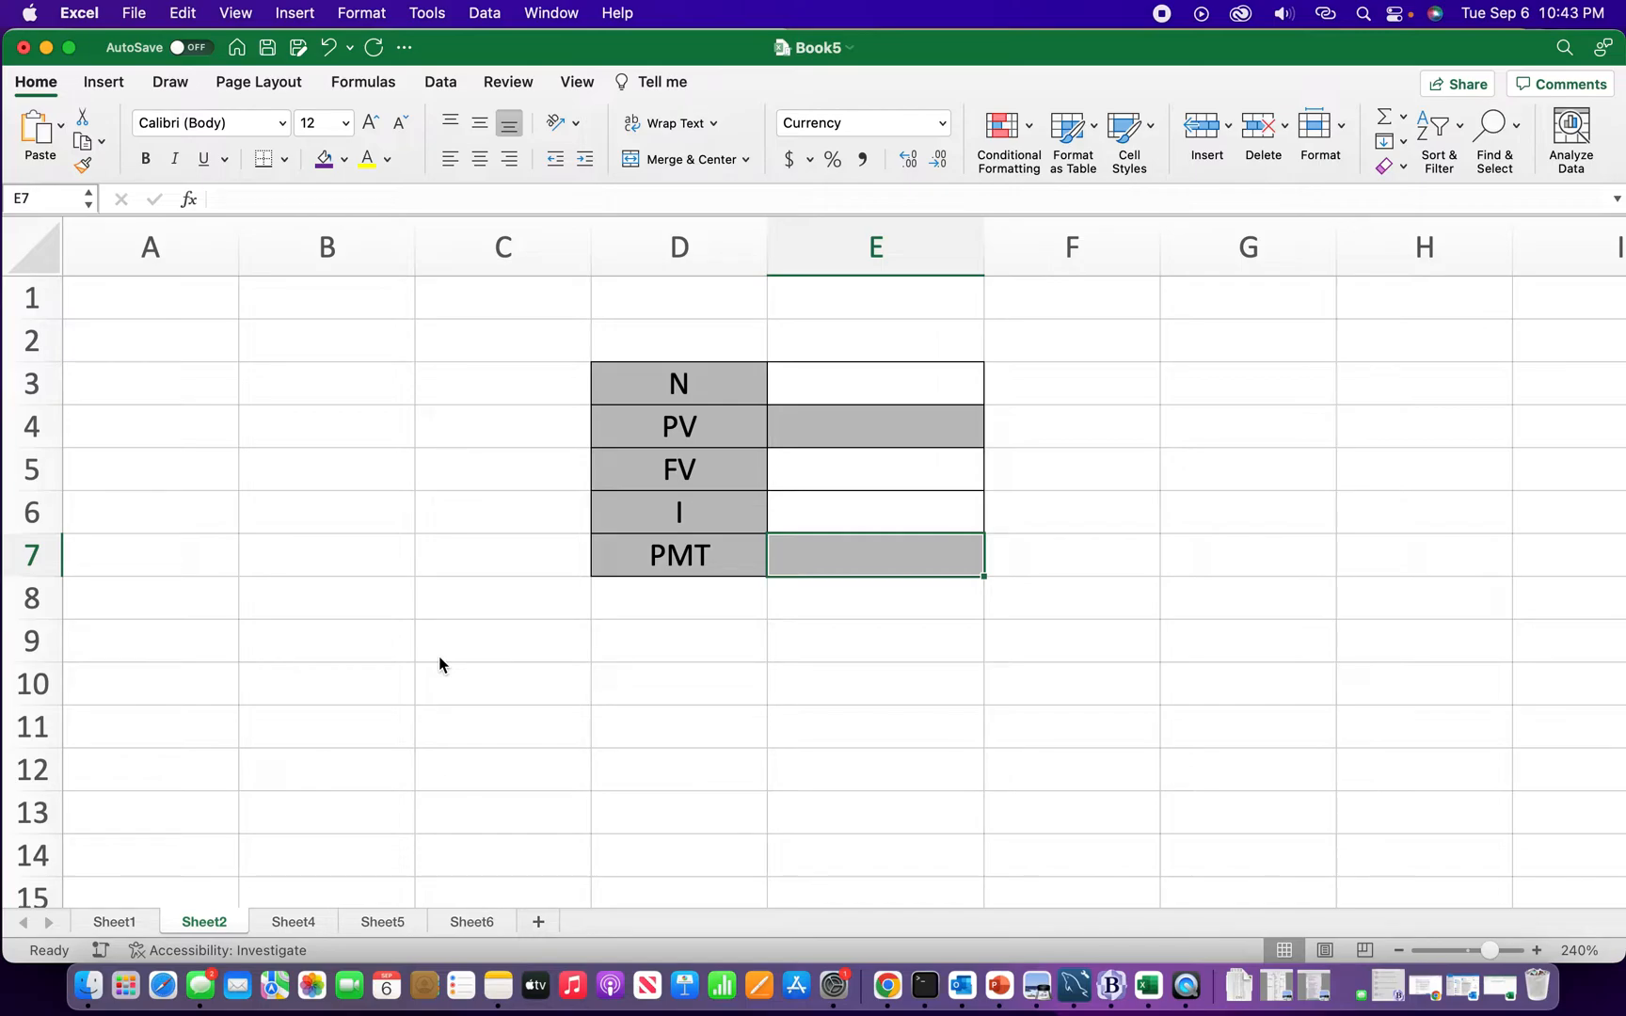
Step: Examine the N, PV, FV, I and PMT rows and their input cells in the table at D3:E7
drag(657, 382, 851, 550)
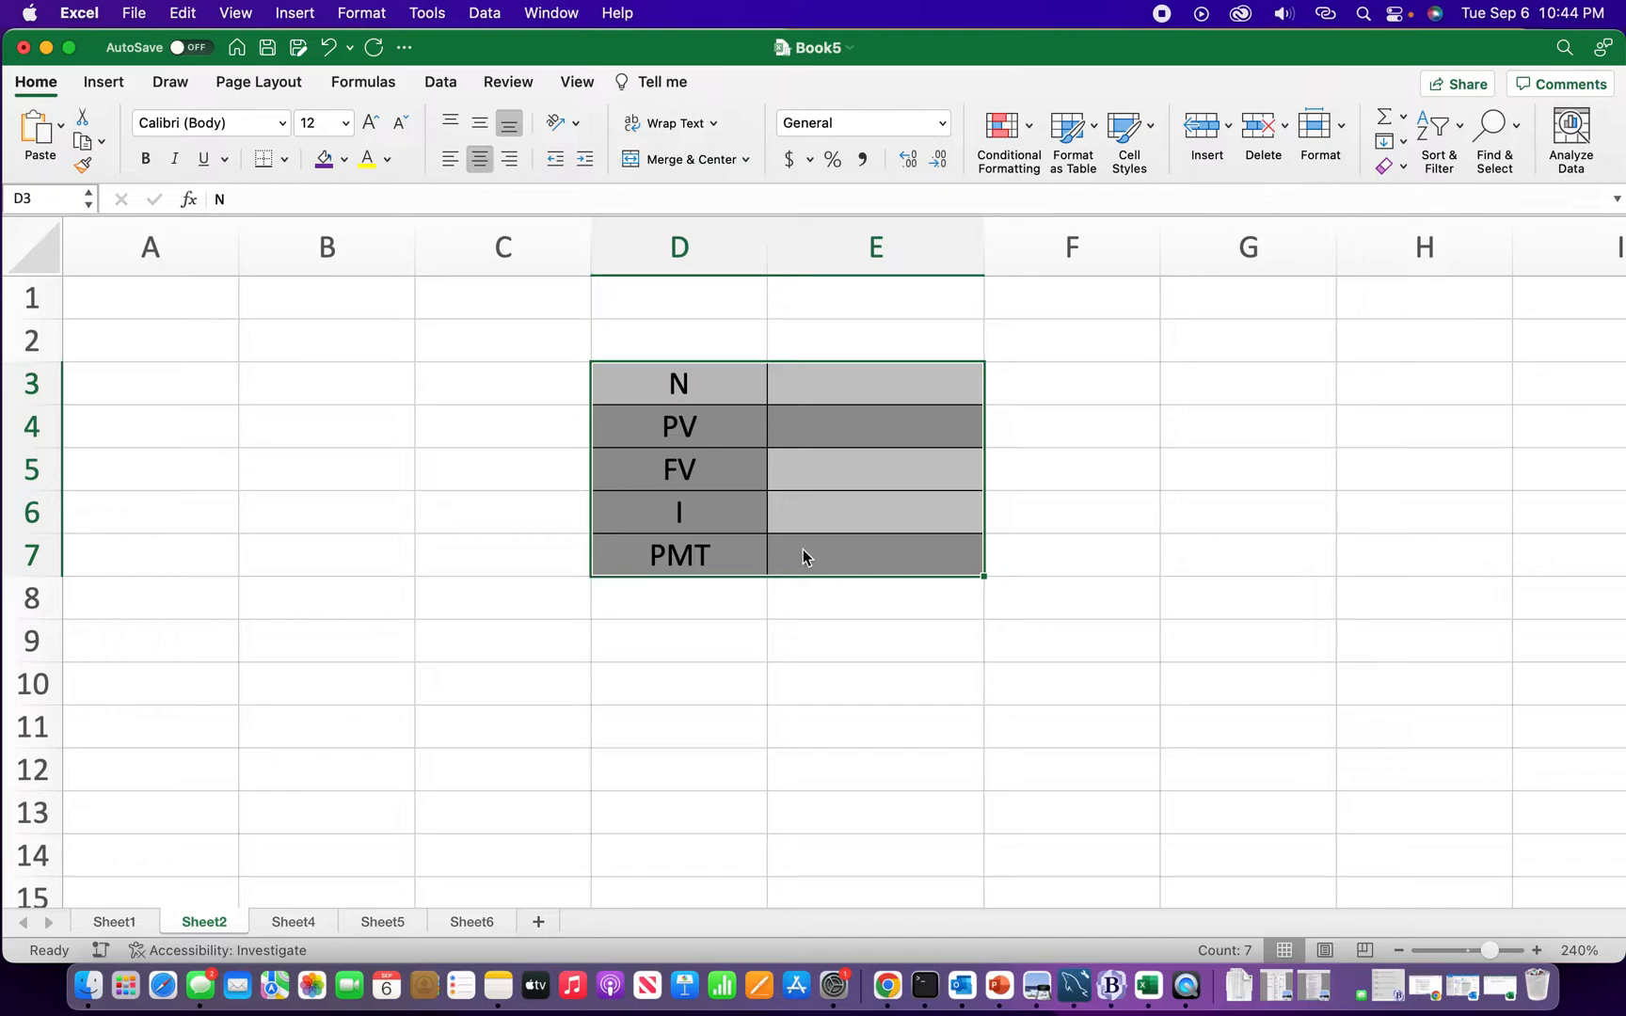
click(795, 487)
click(826, 386)
drag(826, 386, 831, 510)
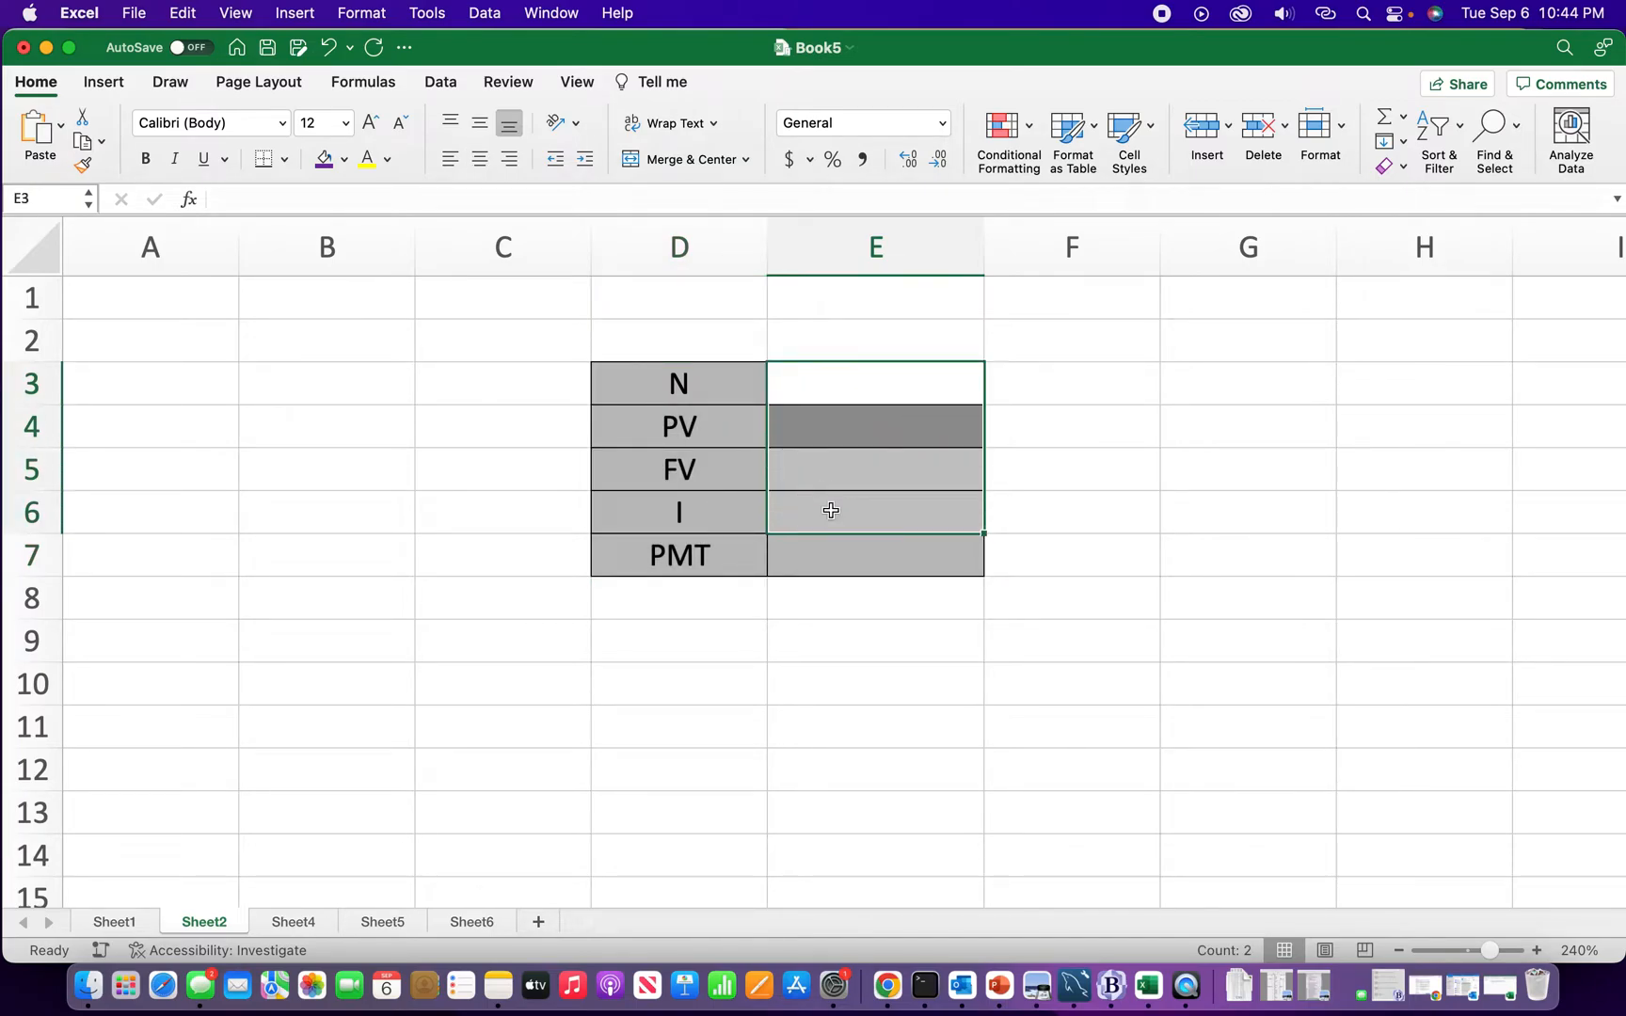
click(831, 562)
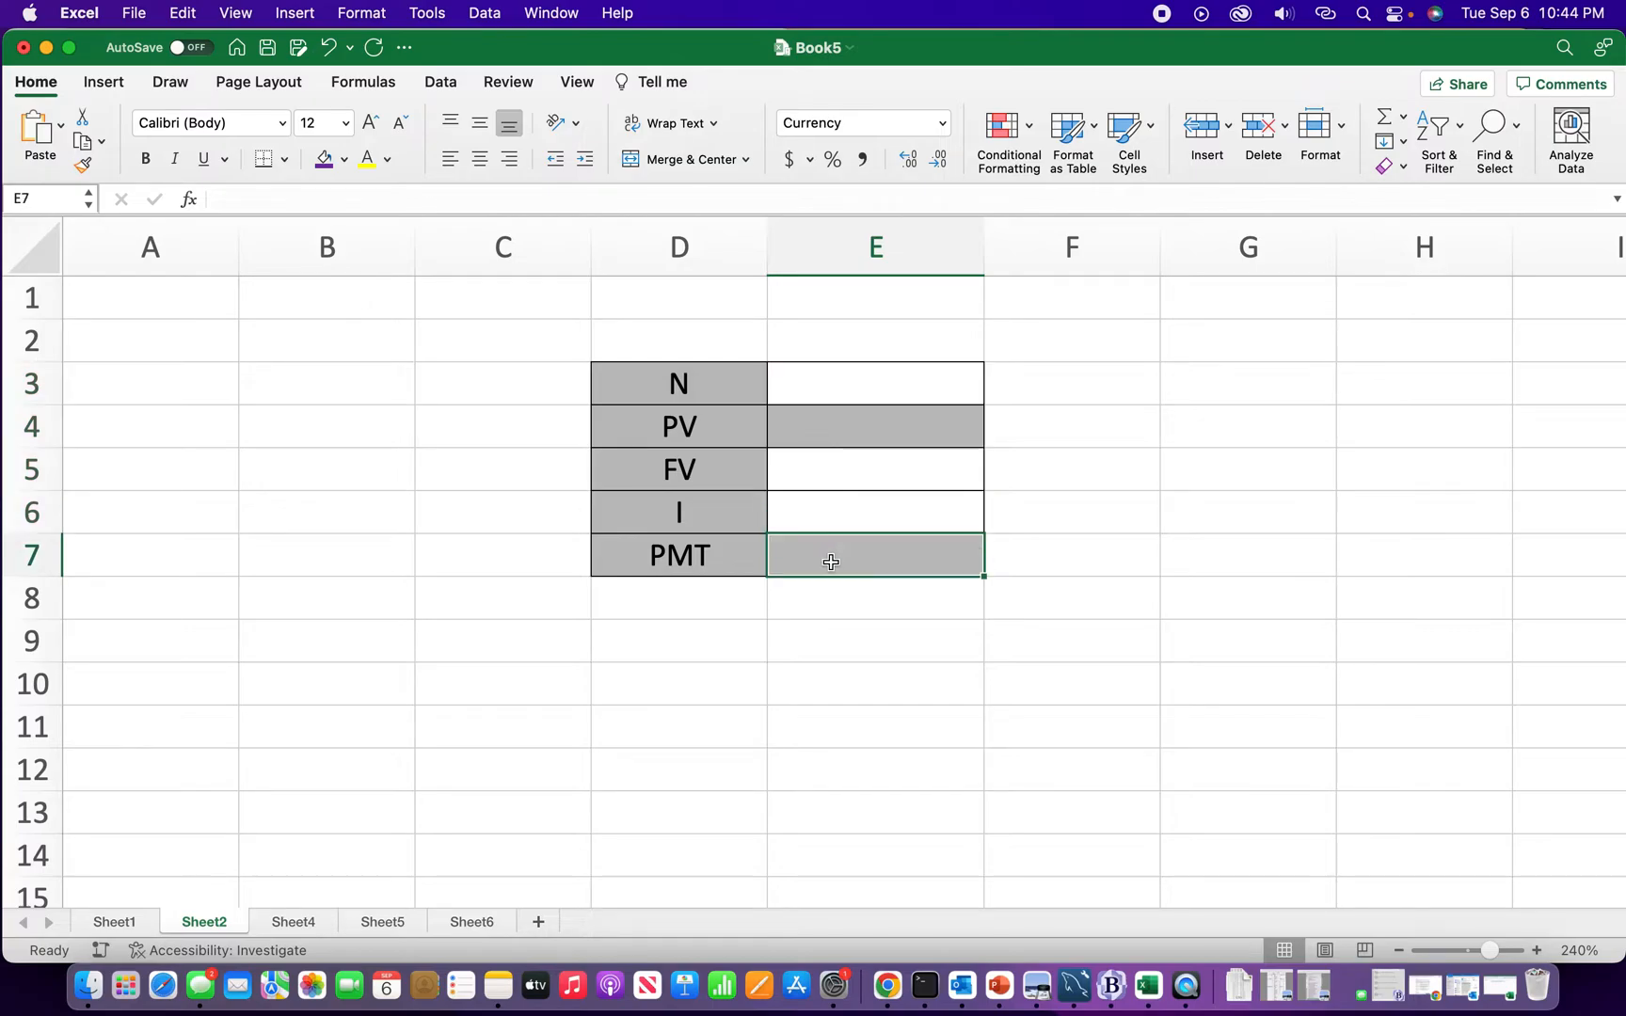
click(846, 520)
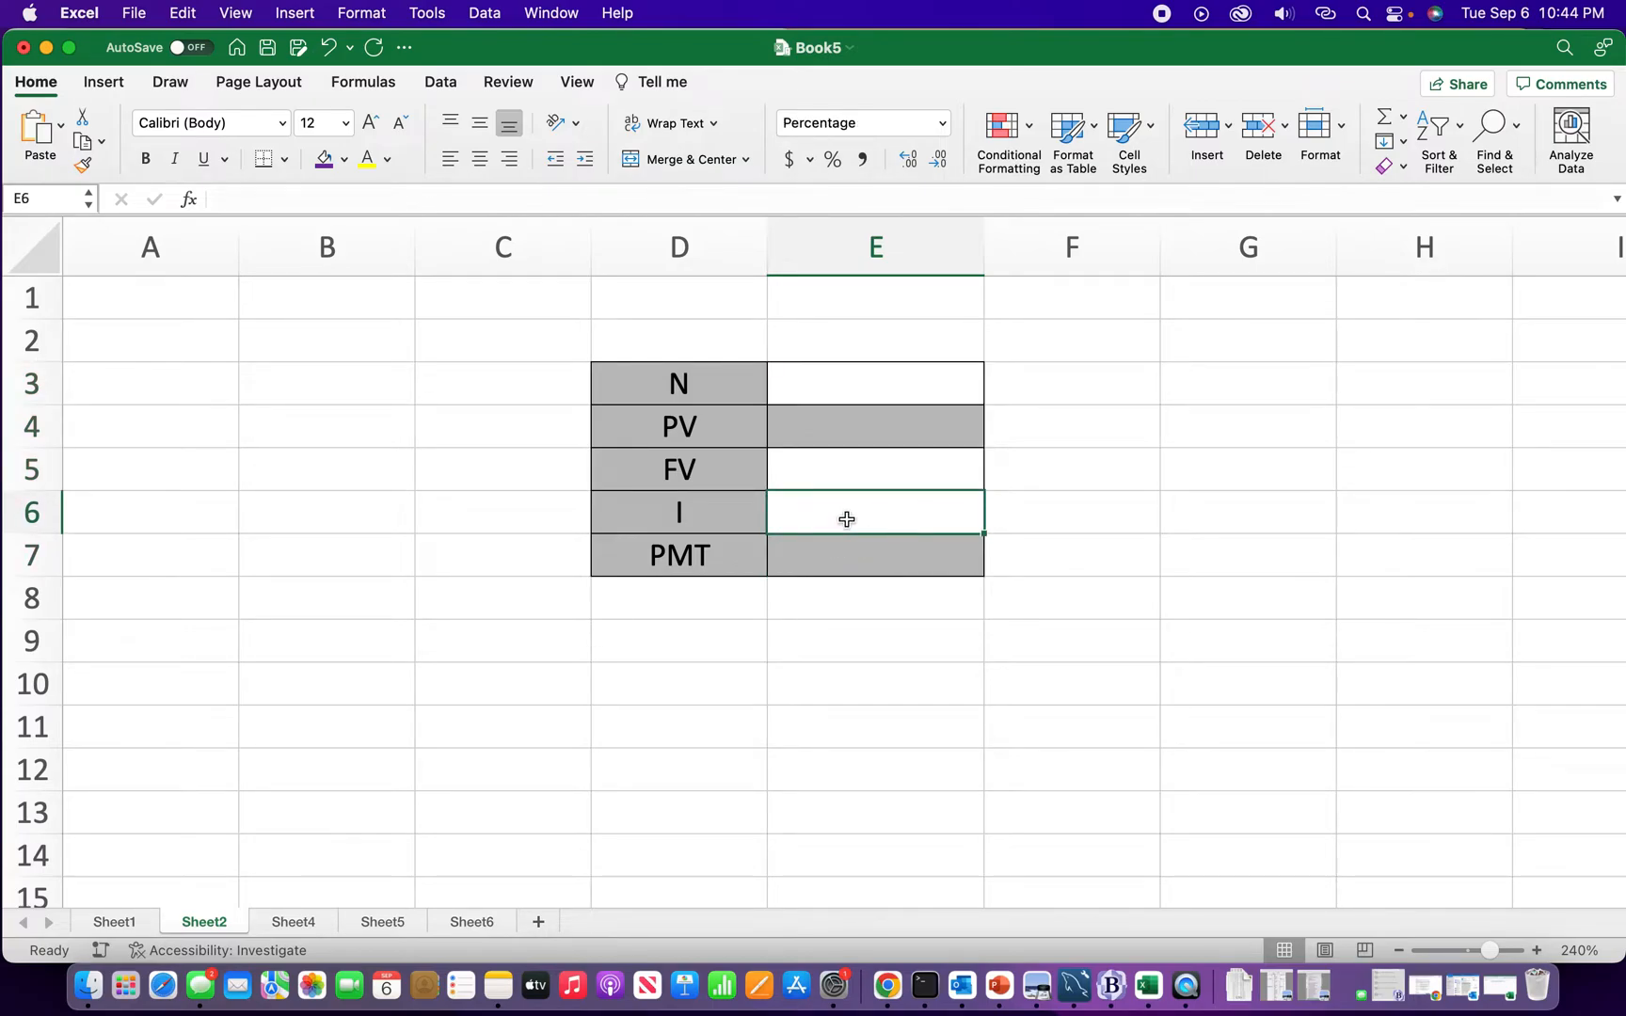
click(852, 473)
click(871, 395)
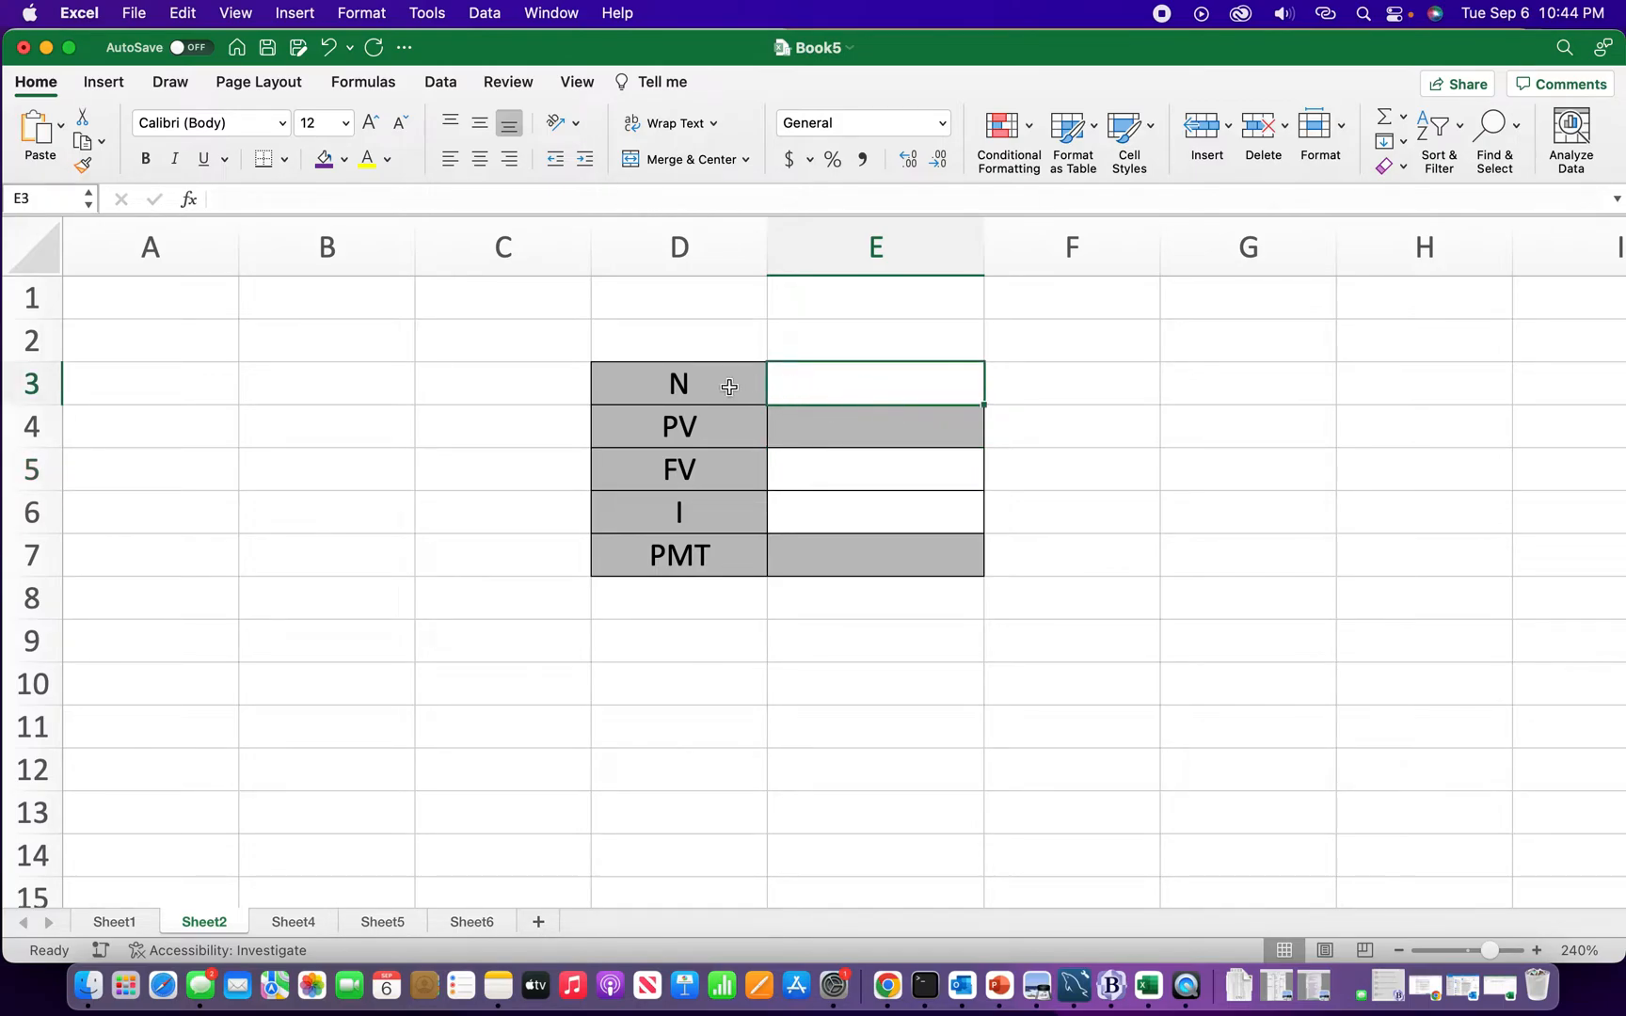
click(708, 553)
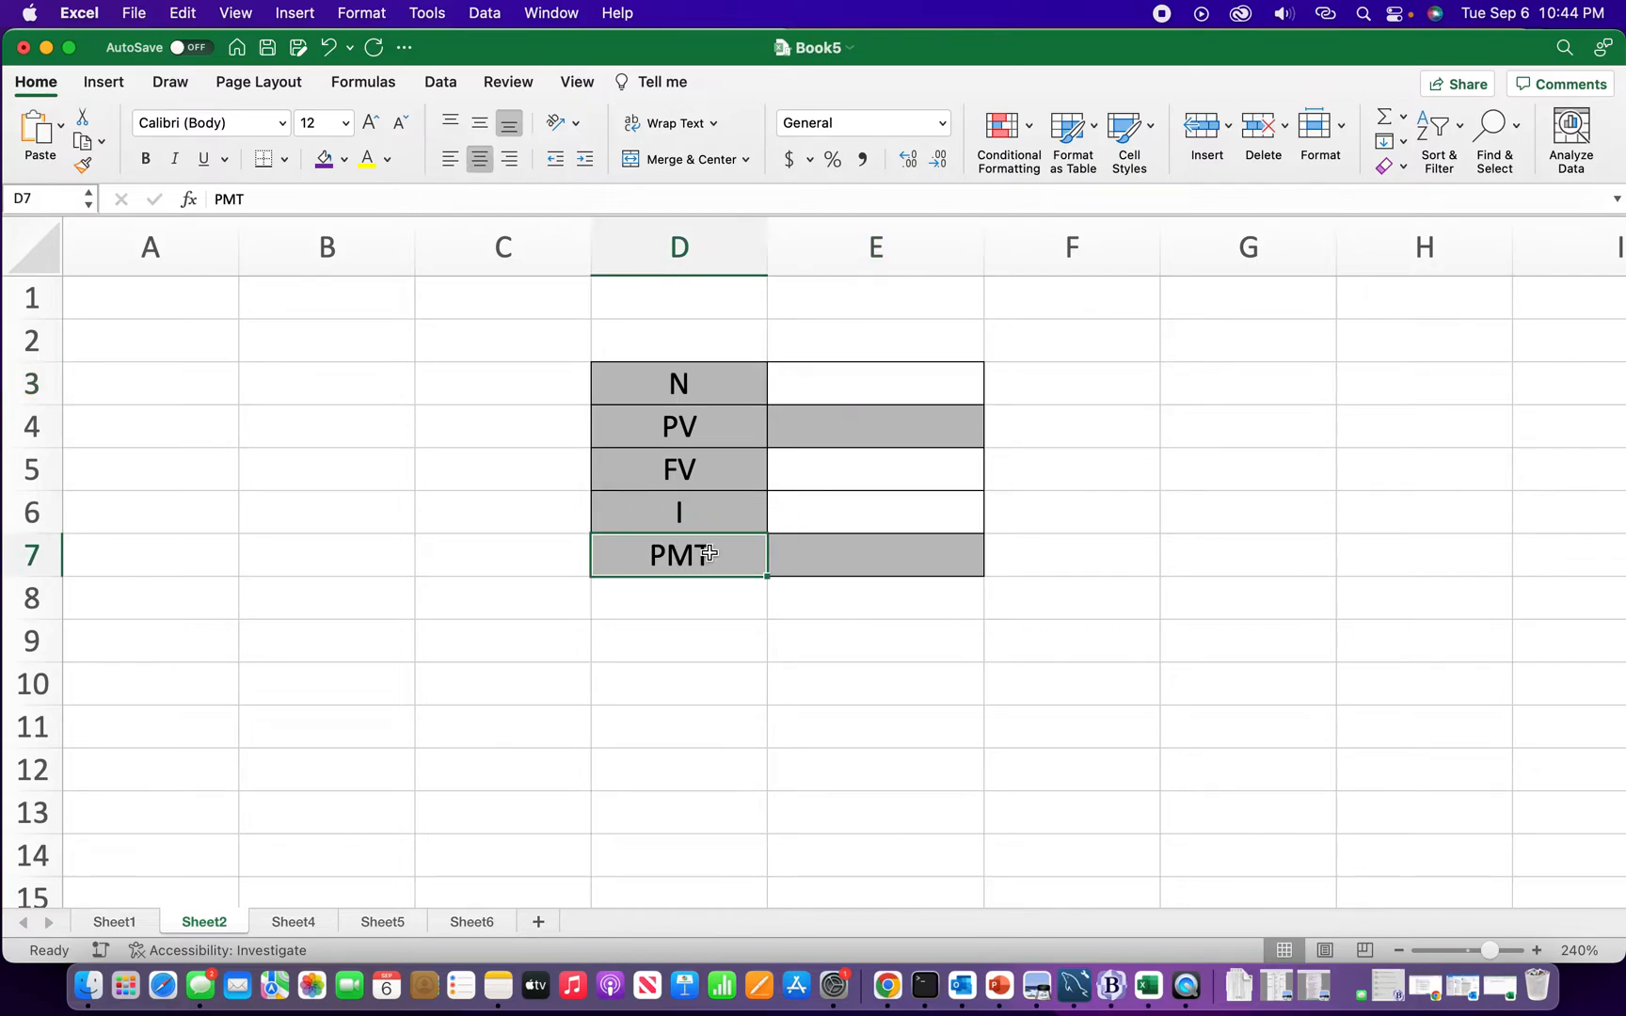
drag(715, 377, 840, 556)
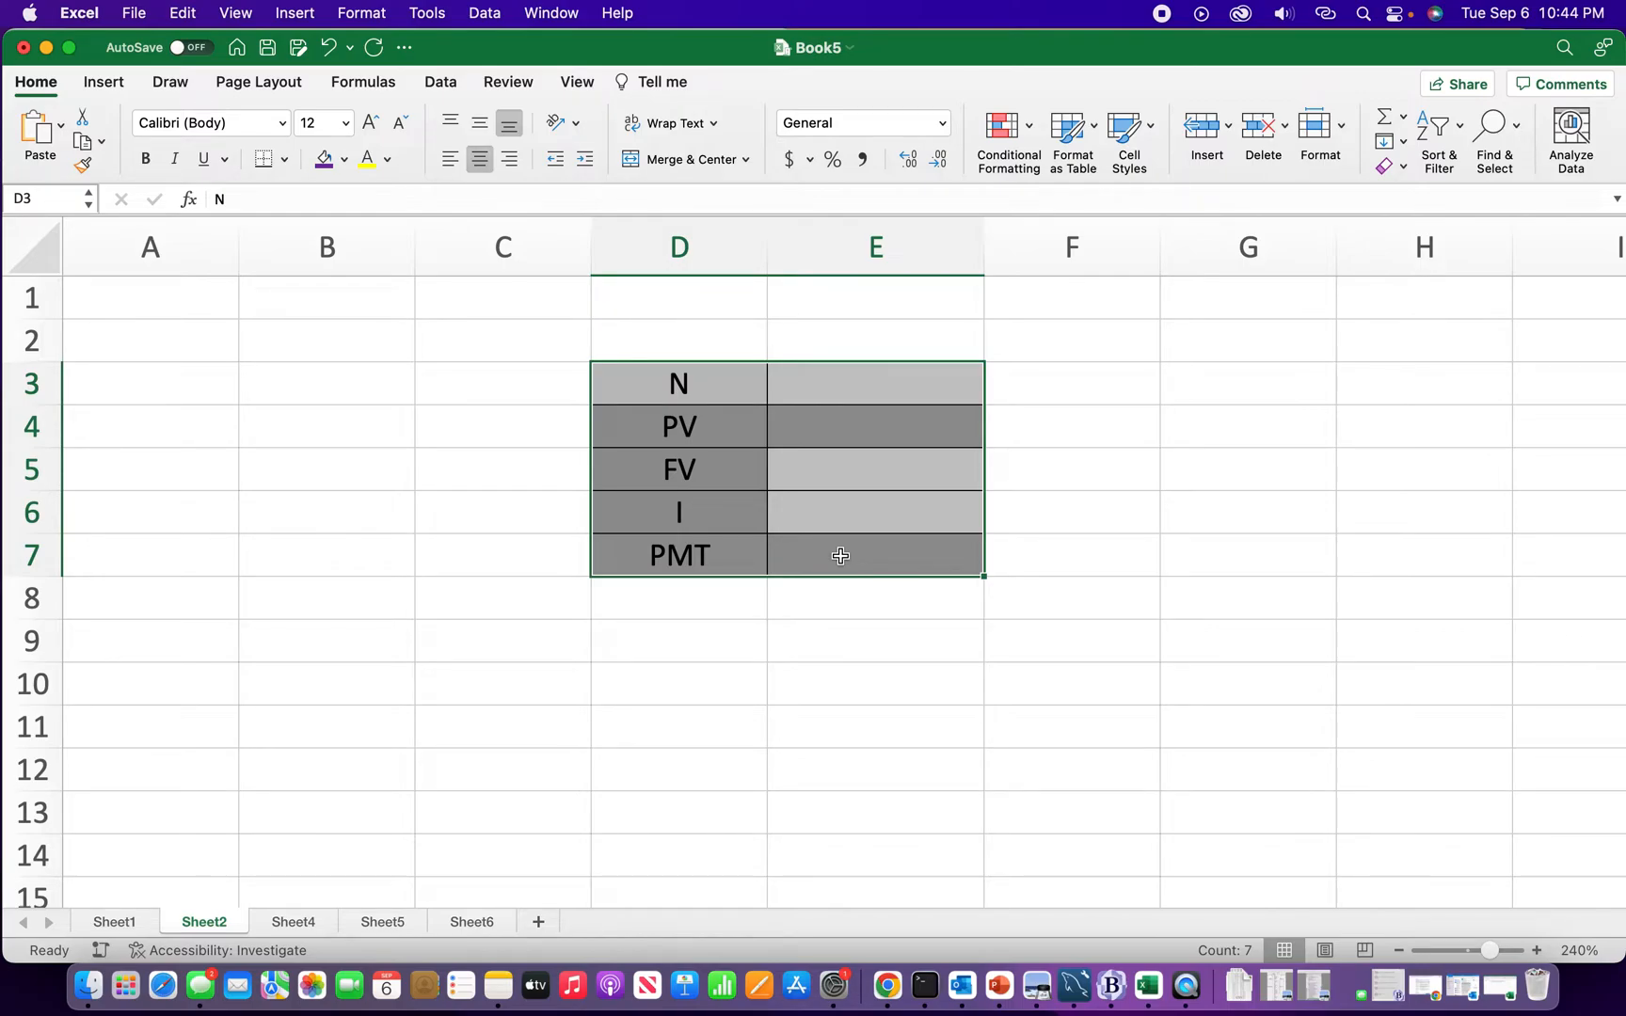
click(840, 556)
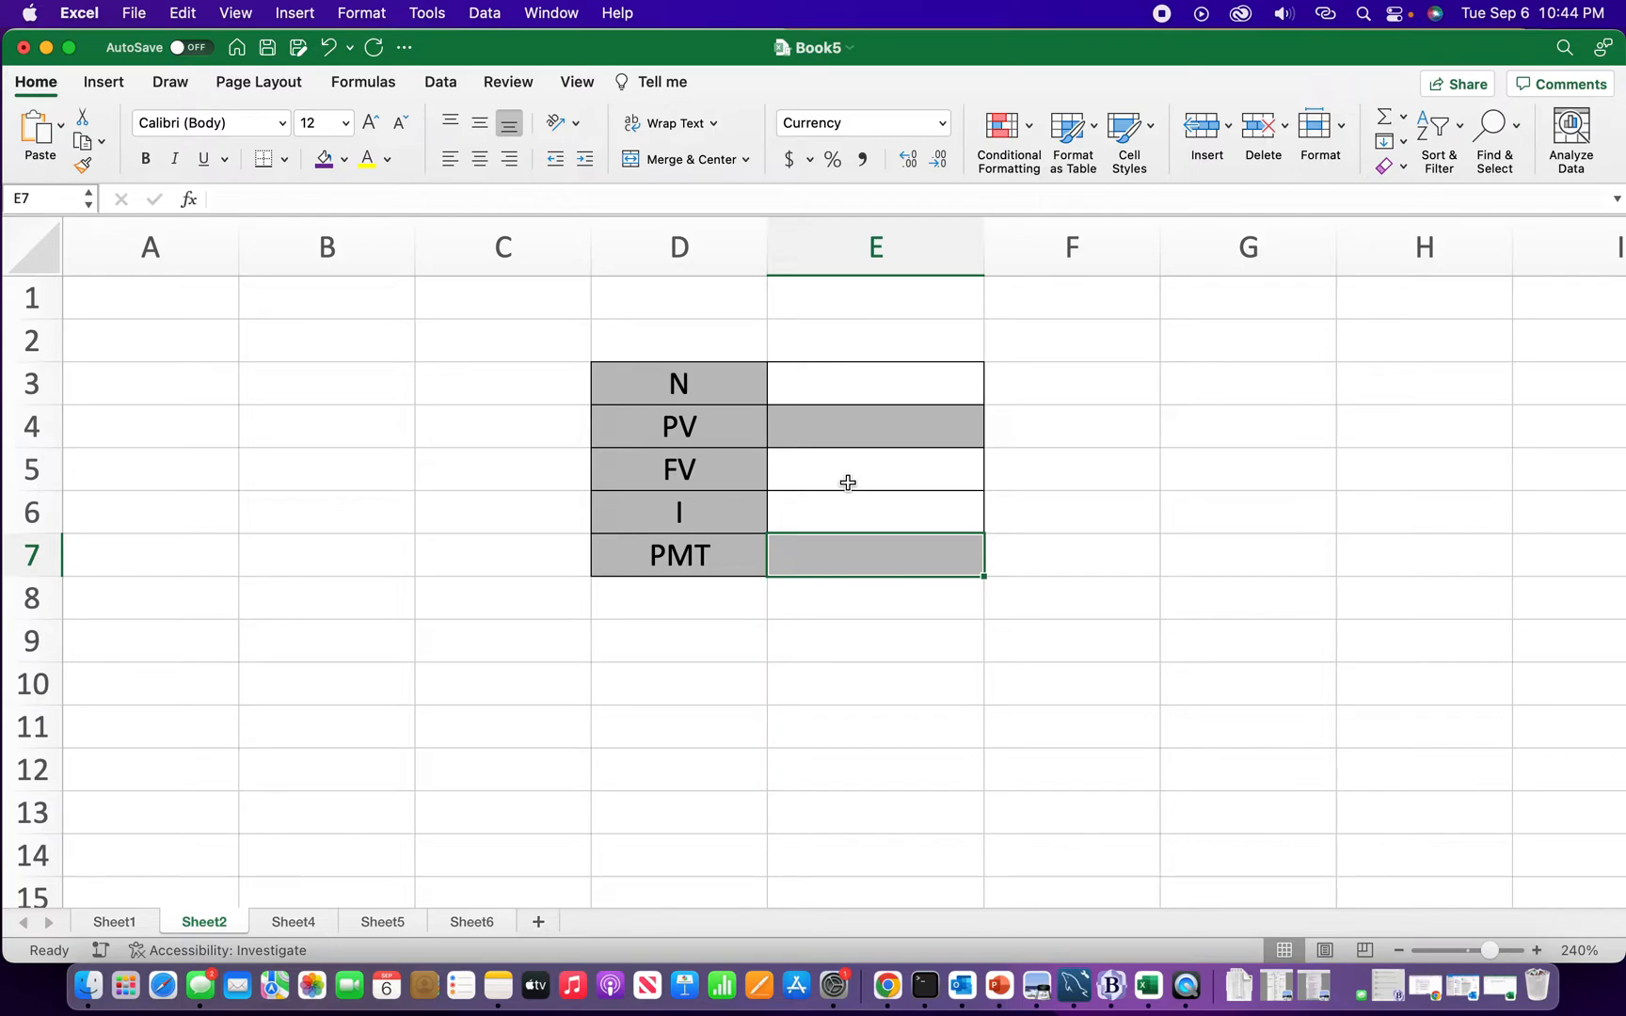
Step: Enter 1000000 as the future value (FV) in cell E5
key(Up)
key(Up)
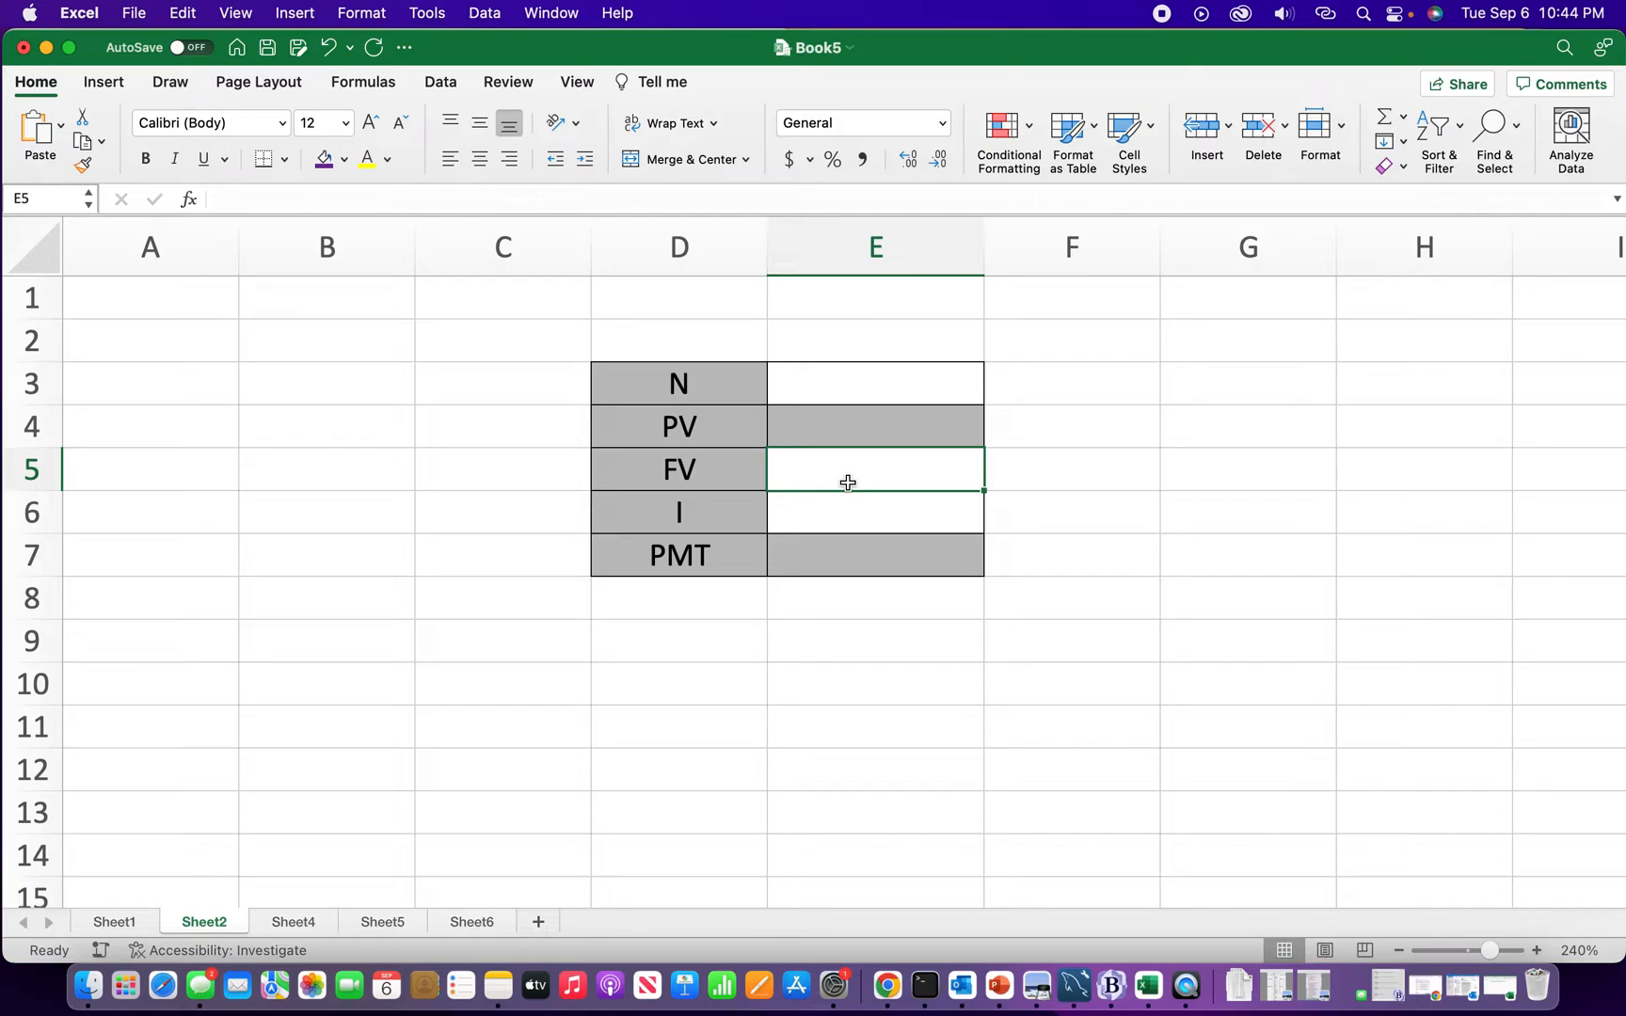
text(1)
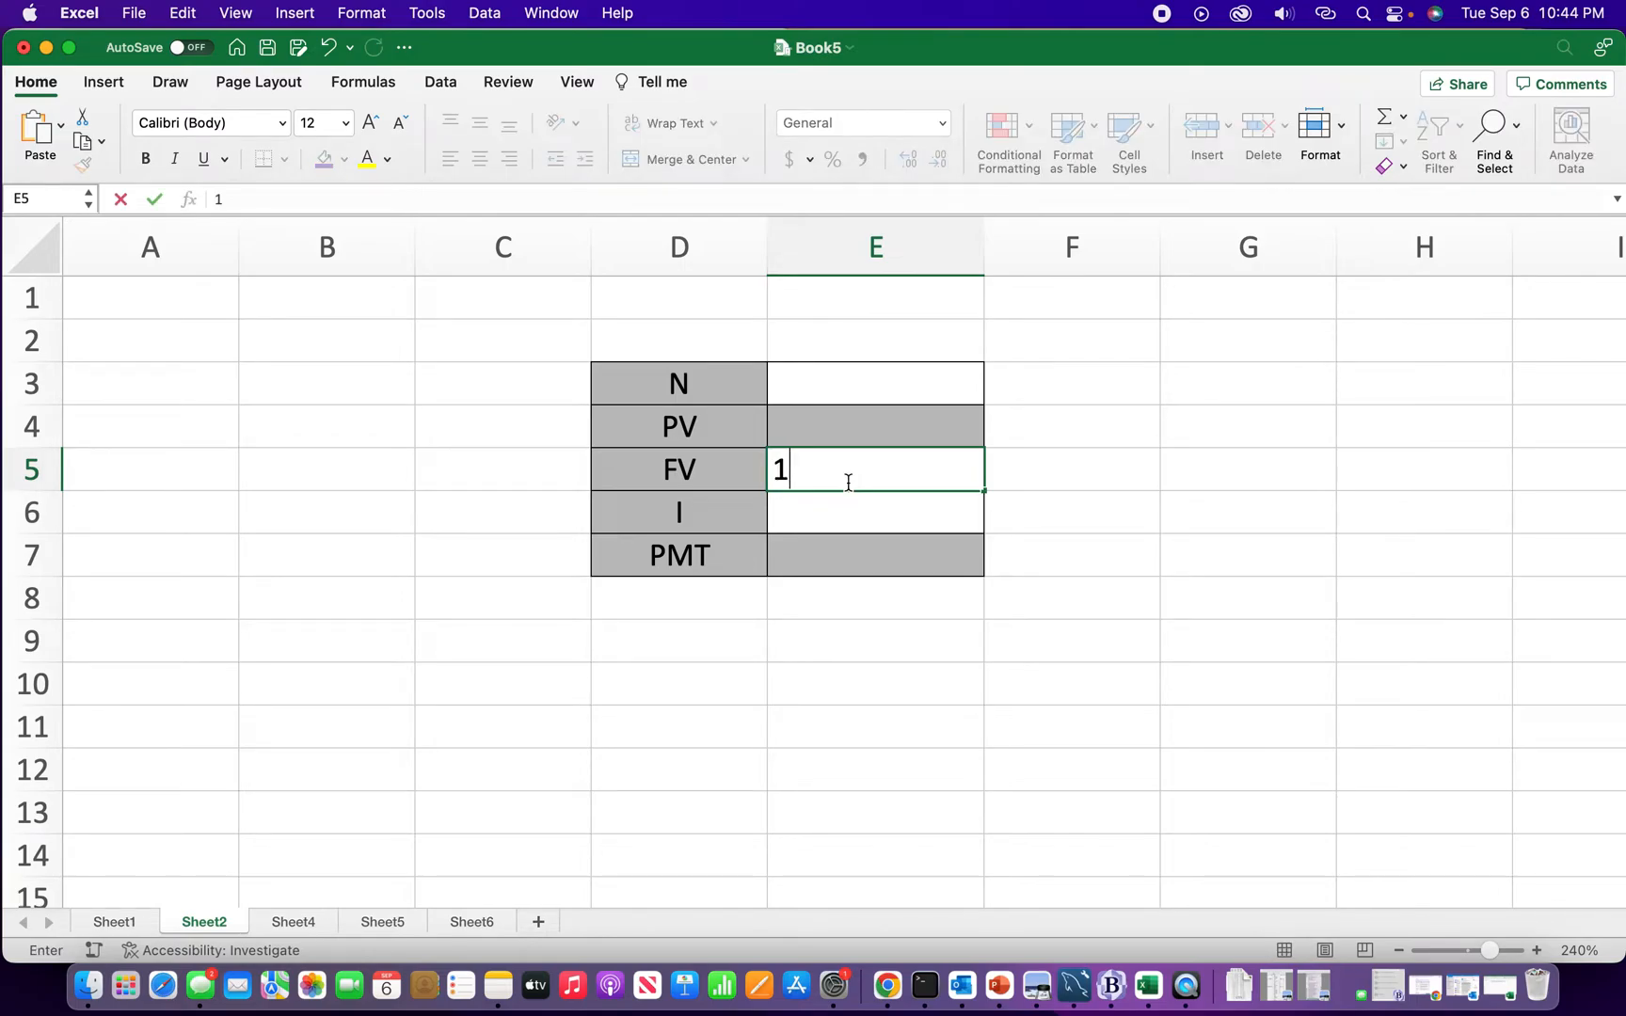
text(000000)
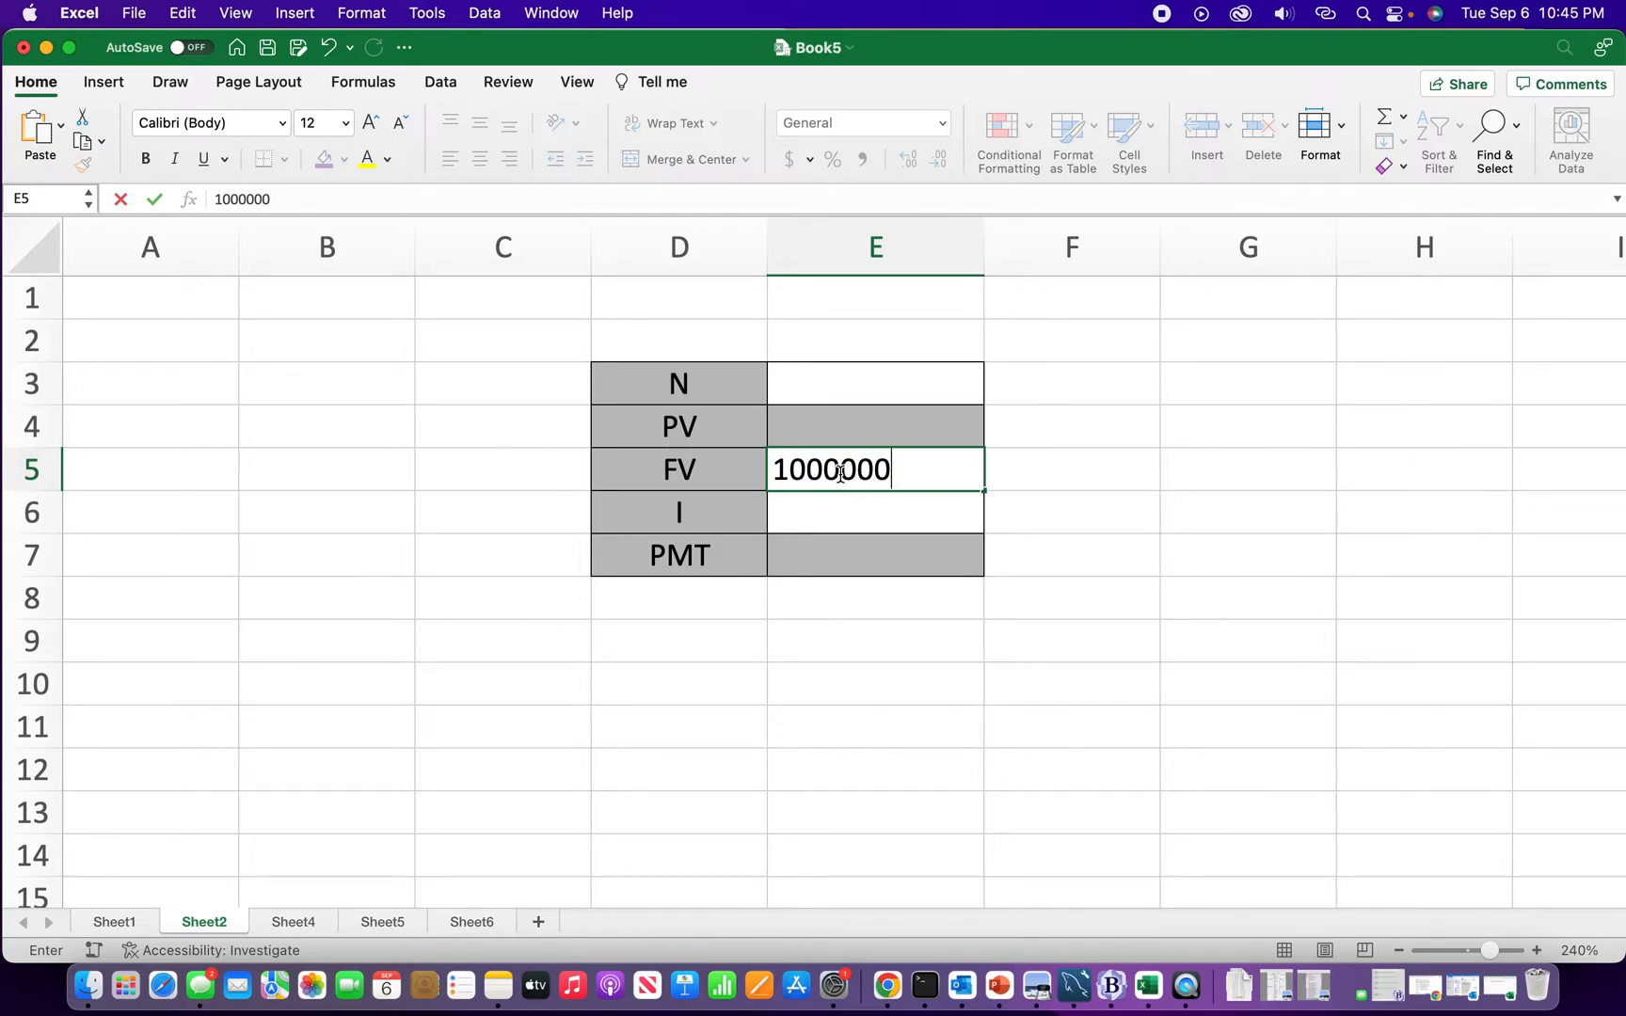
key(Return)
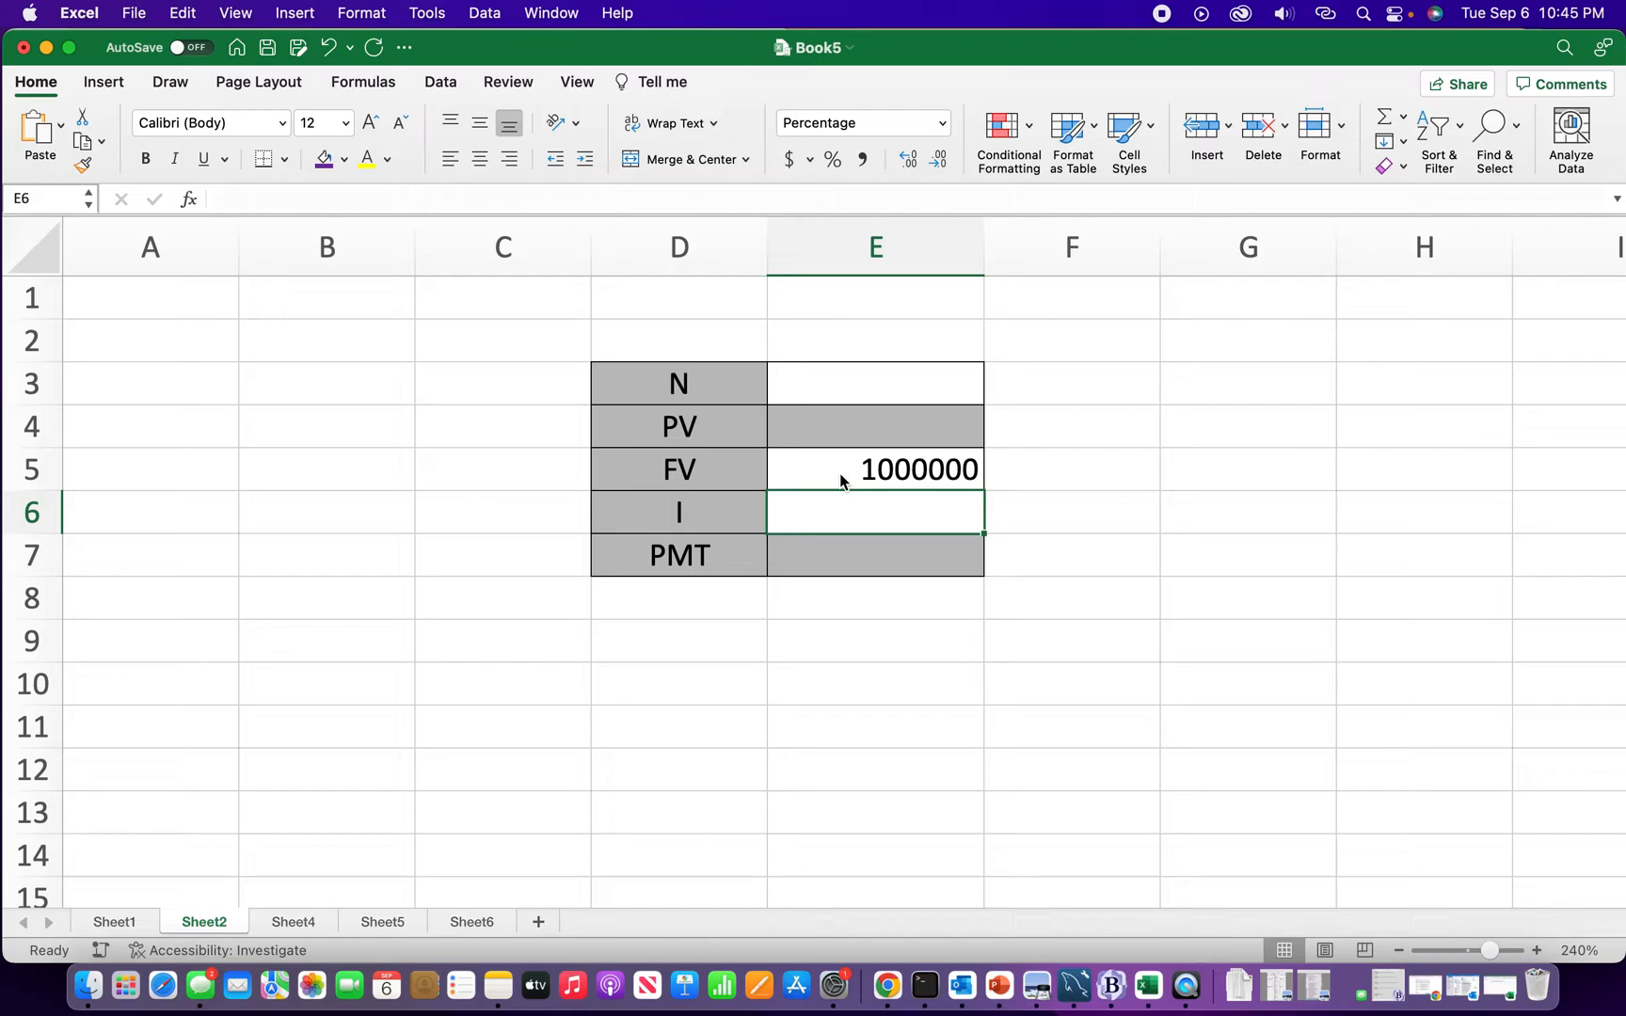
Step: Enter the formula =40*4 for the number of periods (N) in cell E3
click(867, 377)
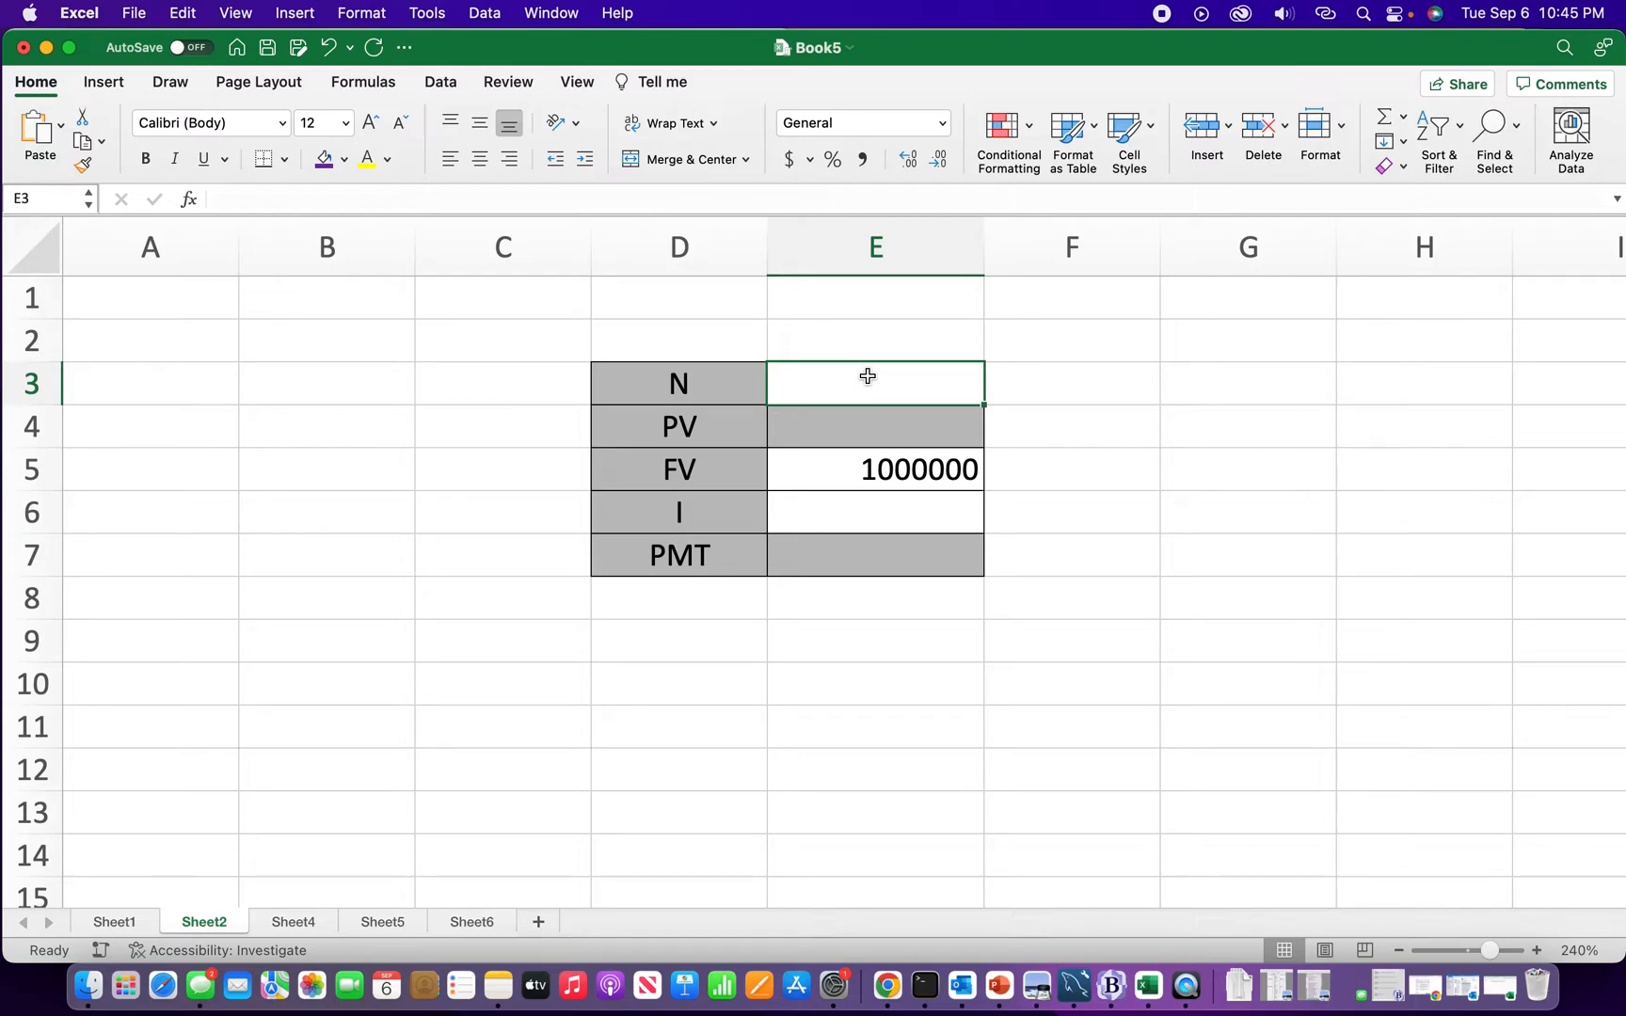
click(867, 376)
click(867, 376)
text(=)
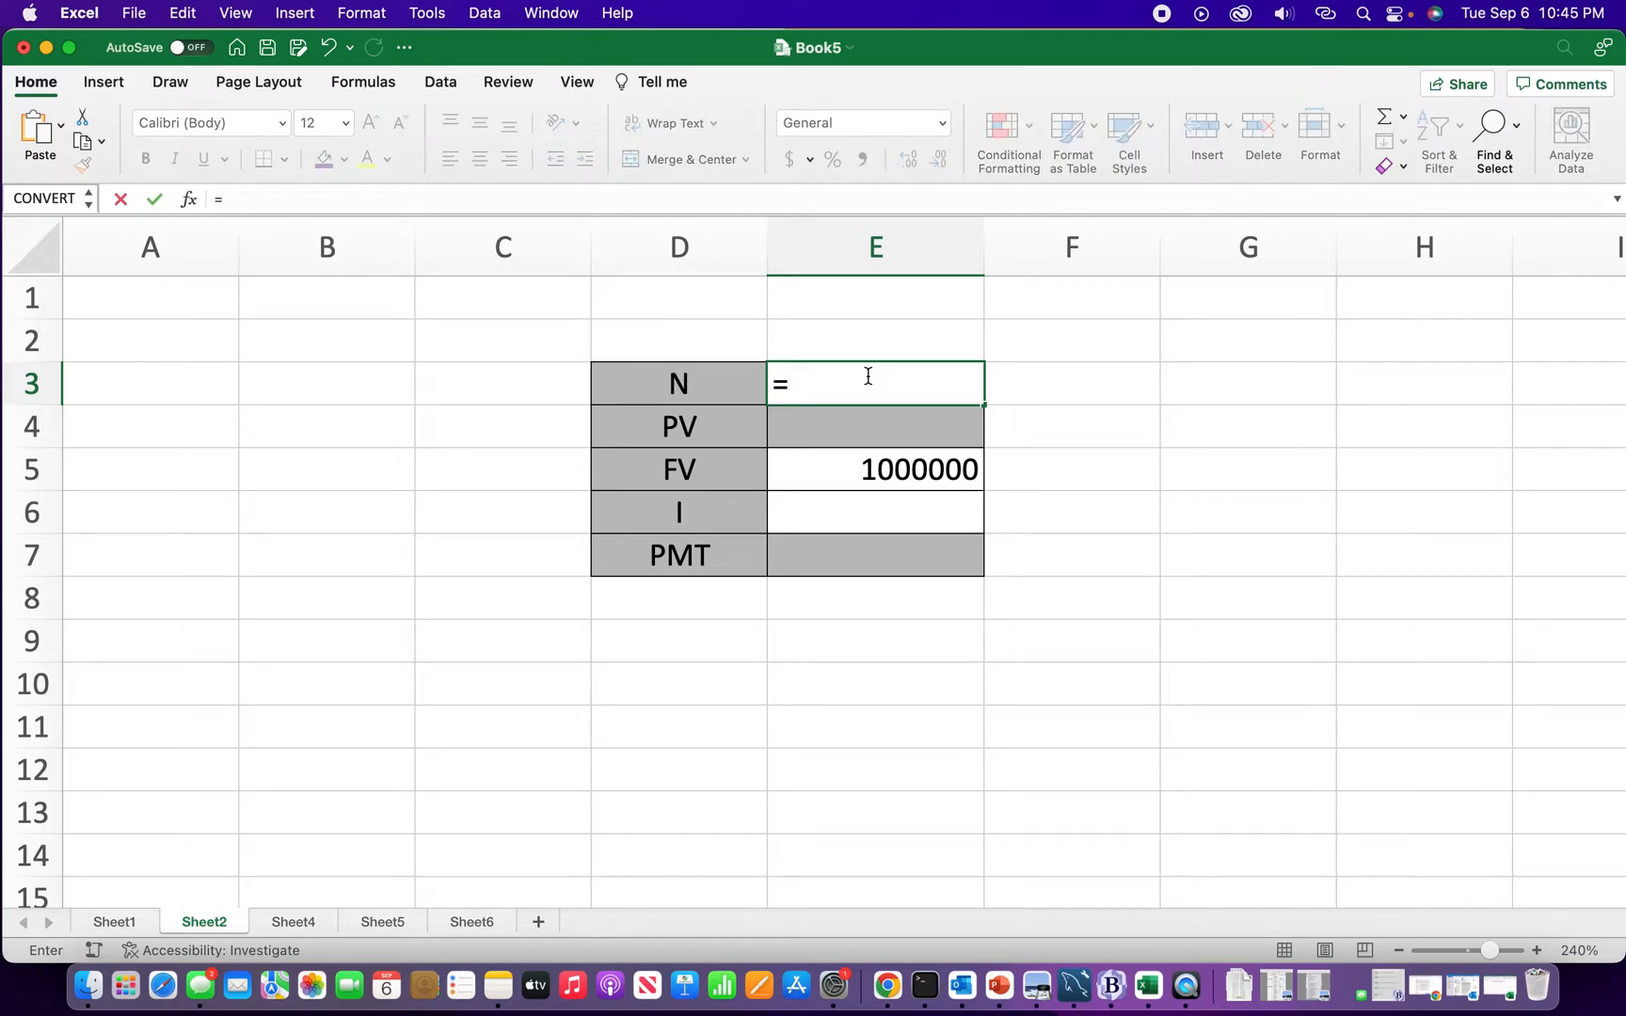
text(40*4)
key(Return)
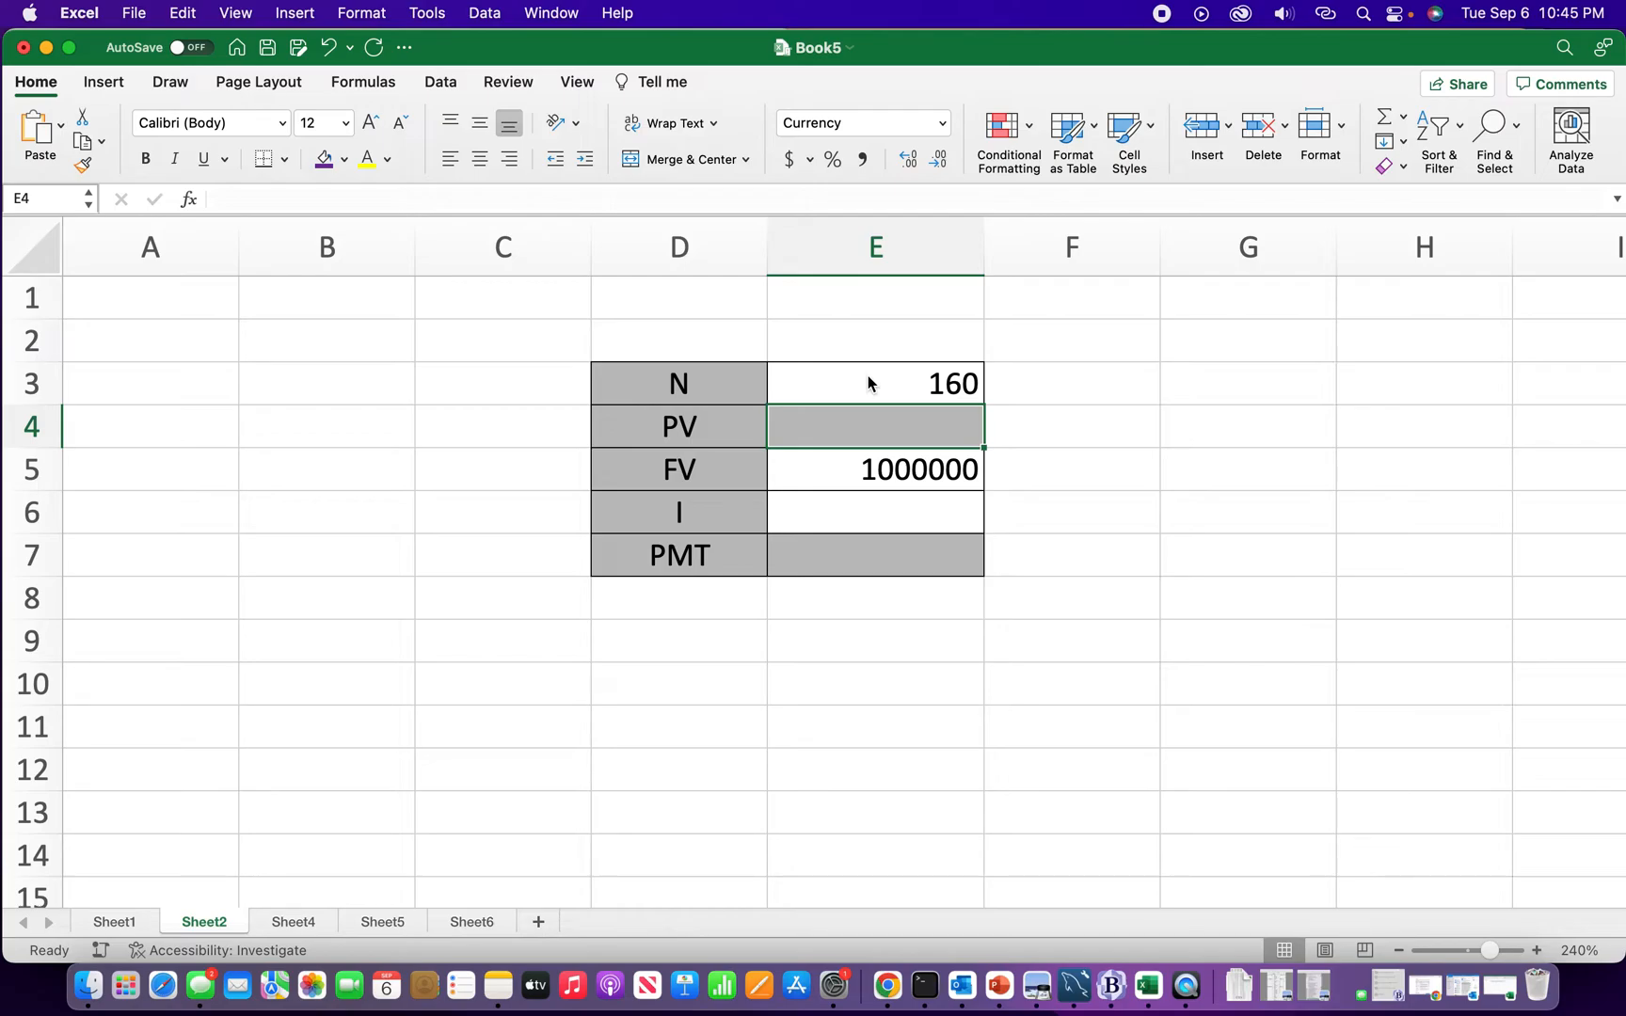
Step: Enter 2.5% as the interest rate (I) in cell E6
key(Down)
key(Down)
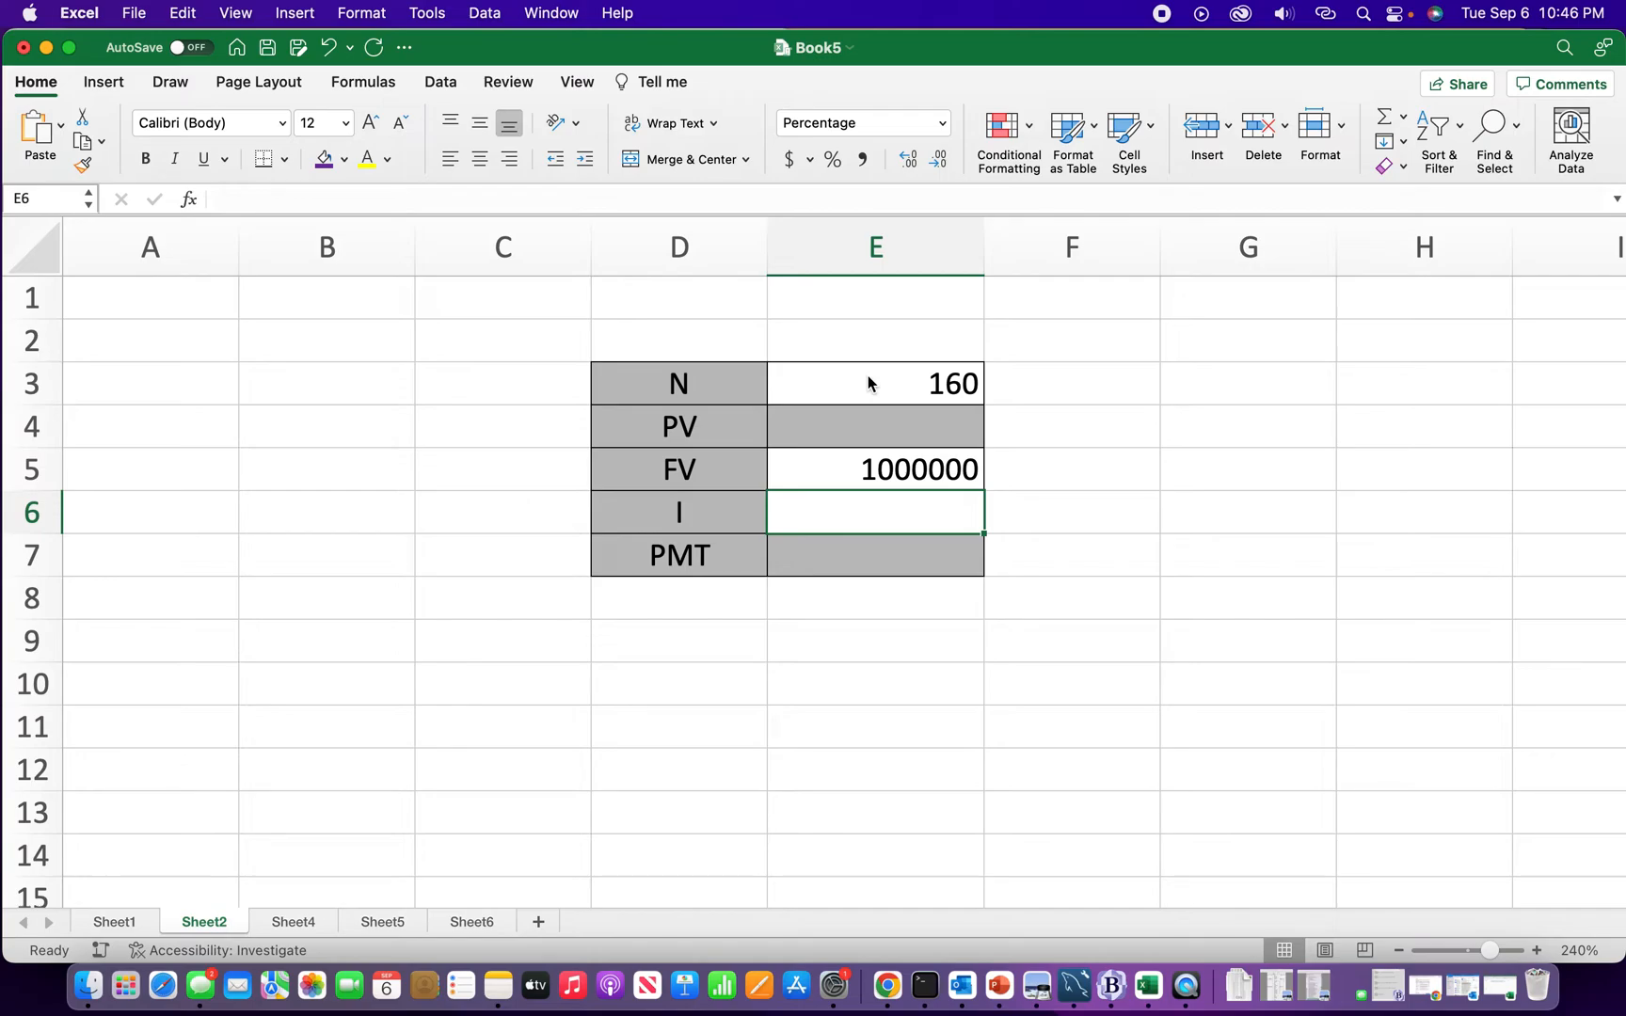
text(2.)
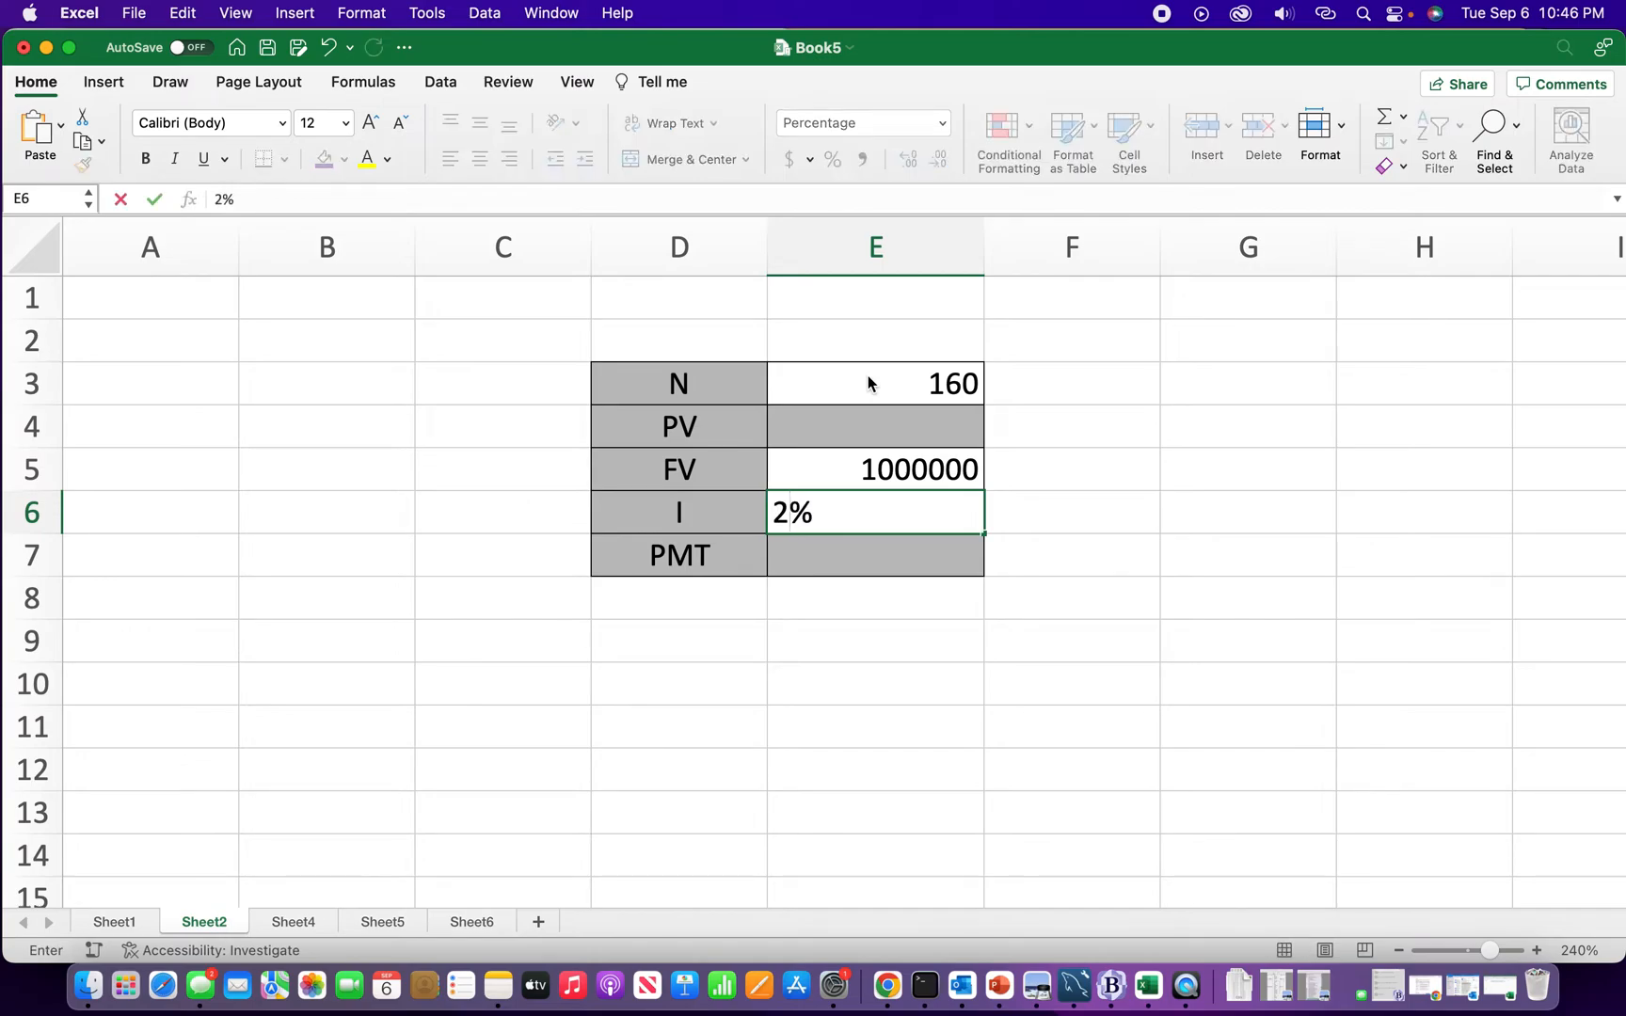
text(5)
key(Return)
key(Up)
key(Up)
key(Up)
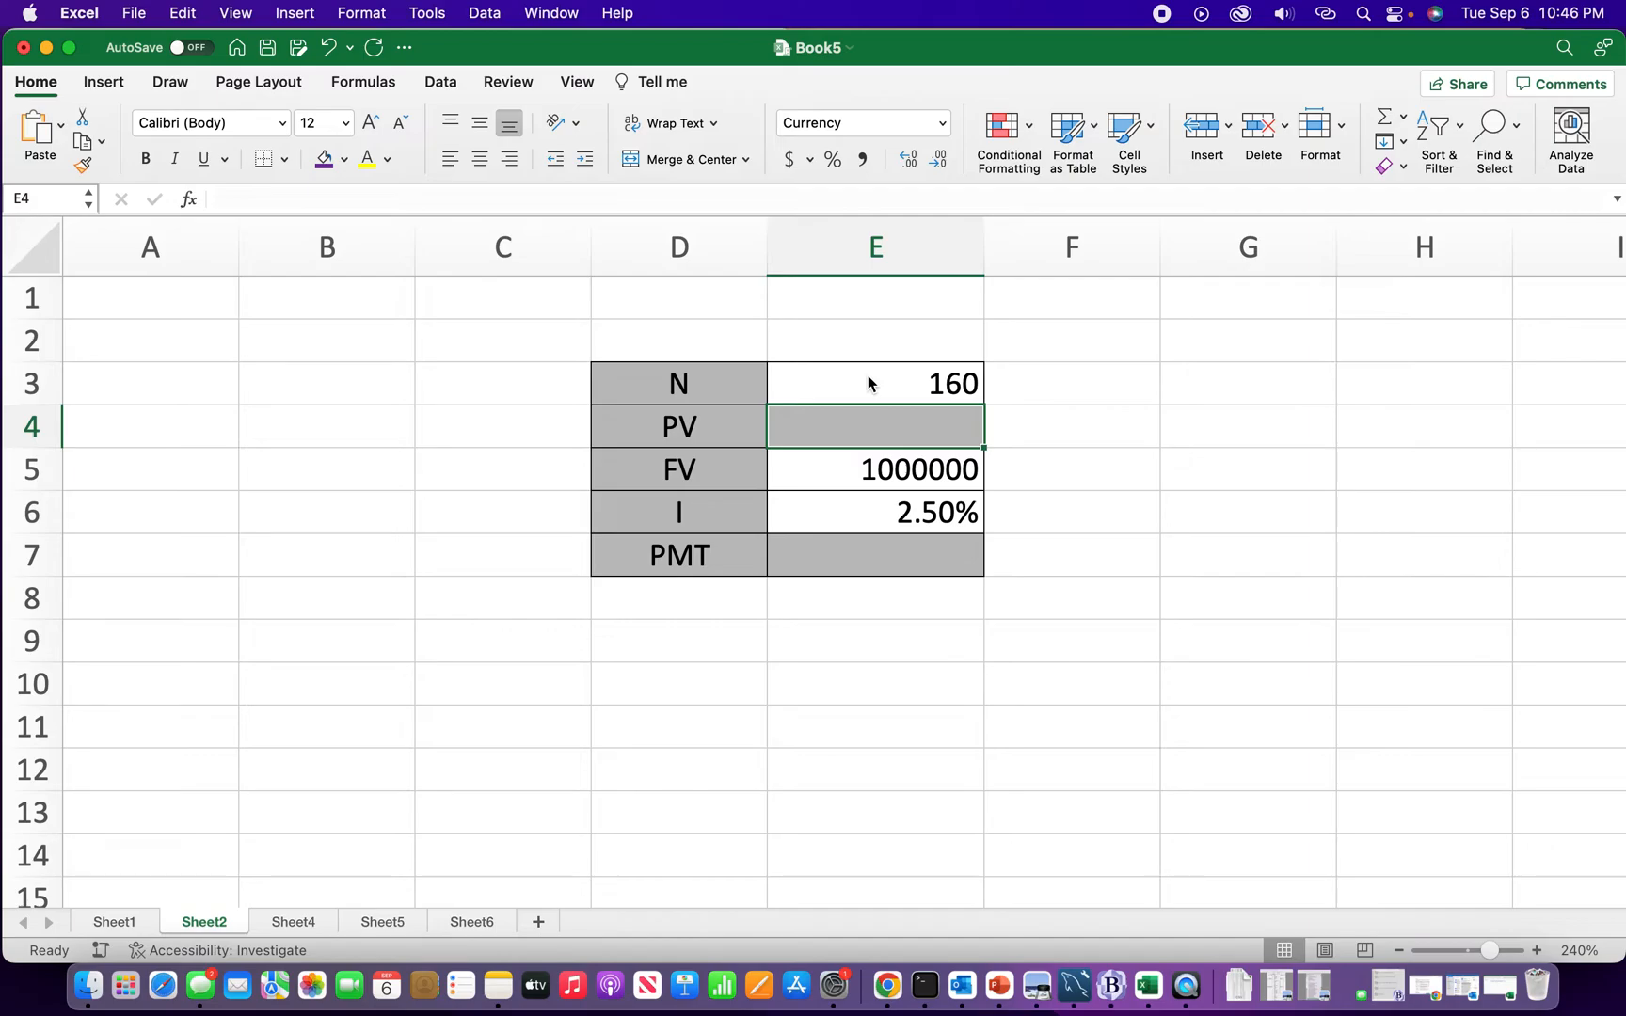
key(Down)
key(Down)
key(Down)
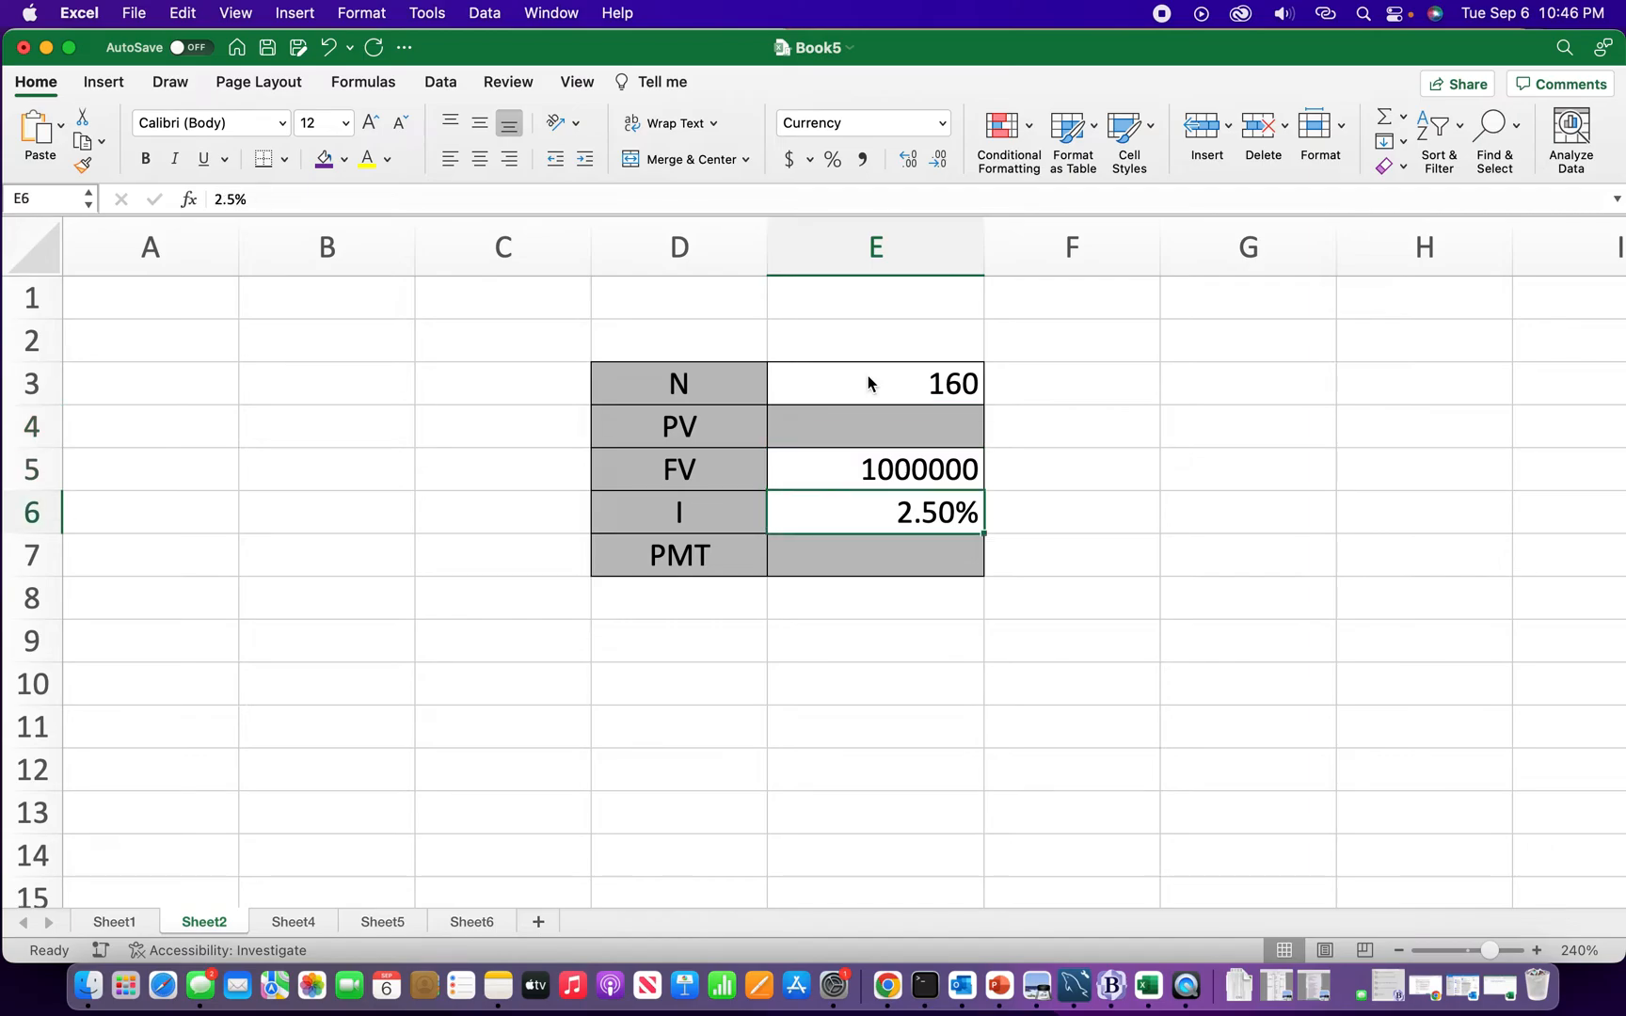
Step: Calculate the payment in cell E7 with the formula =PMT(E6,E3,,E5), leaving the present value argument blank
text(=)
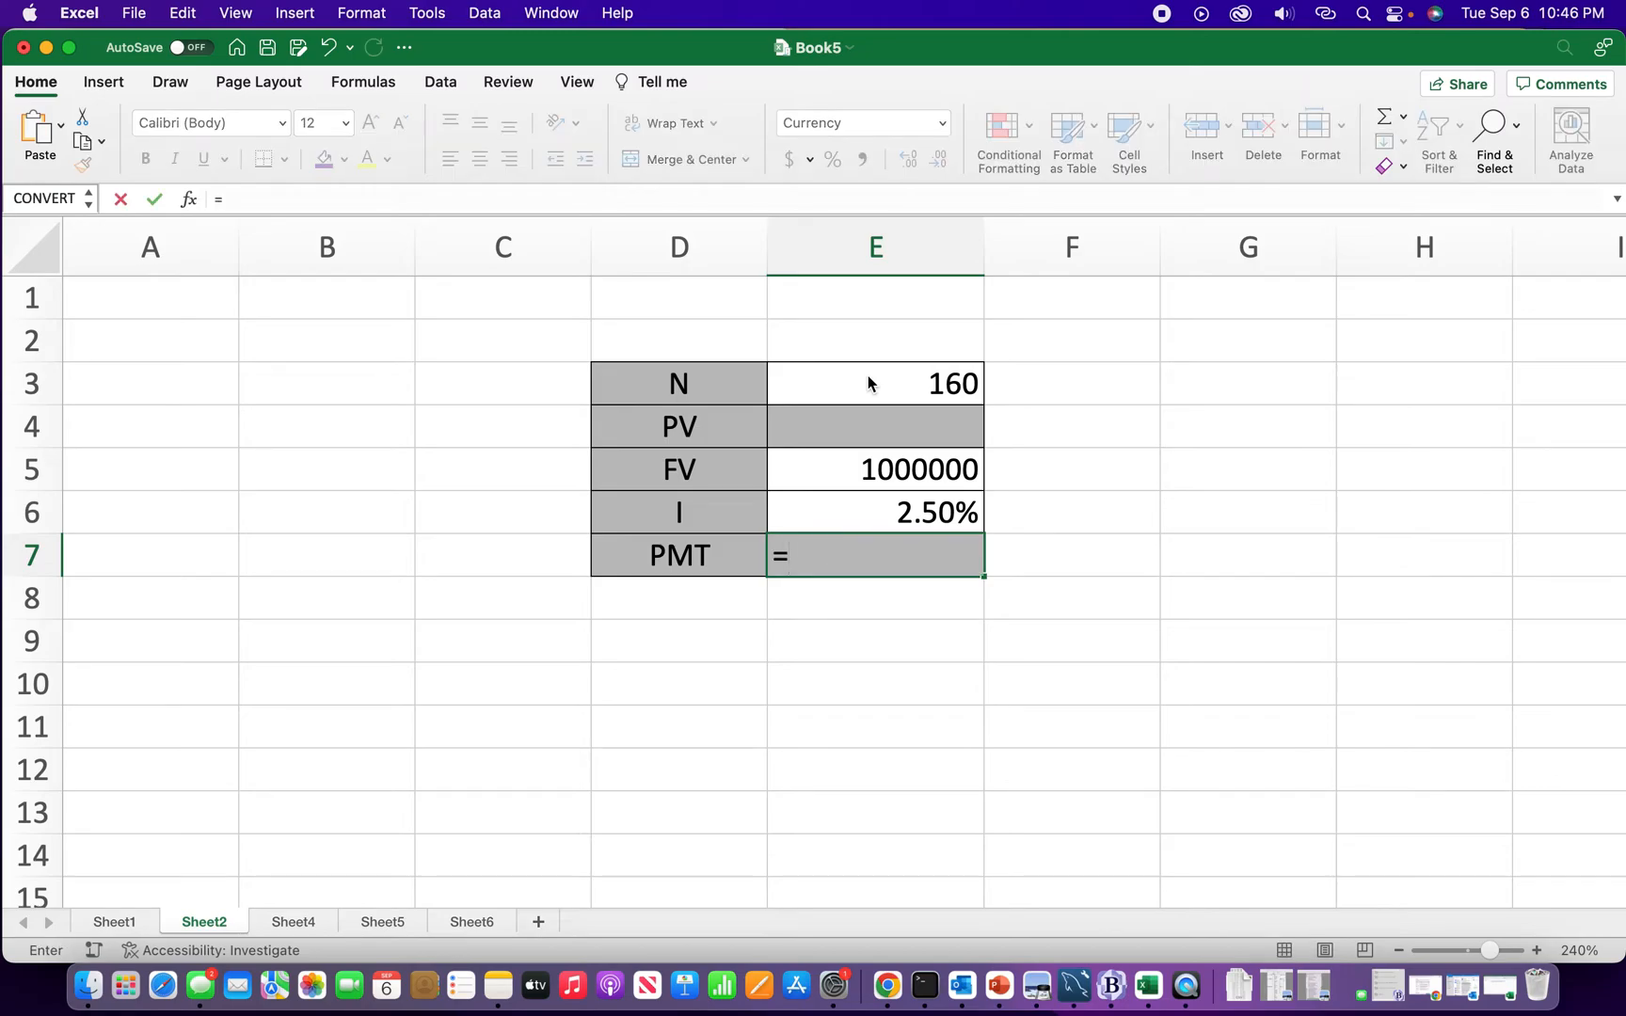
text(p)
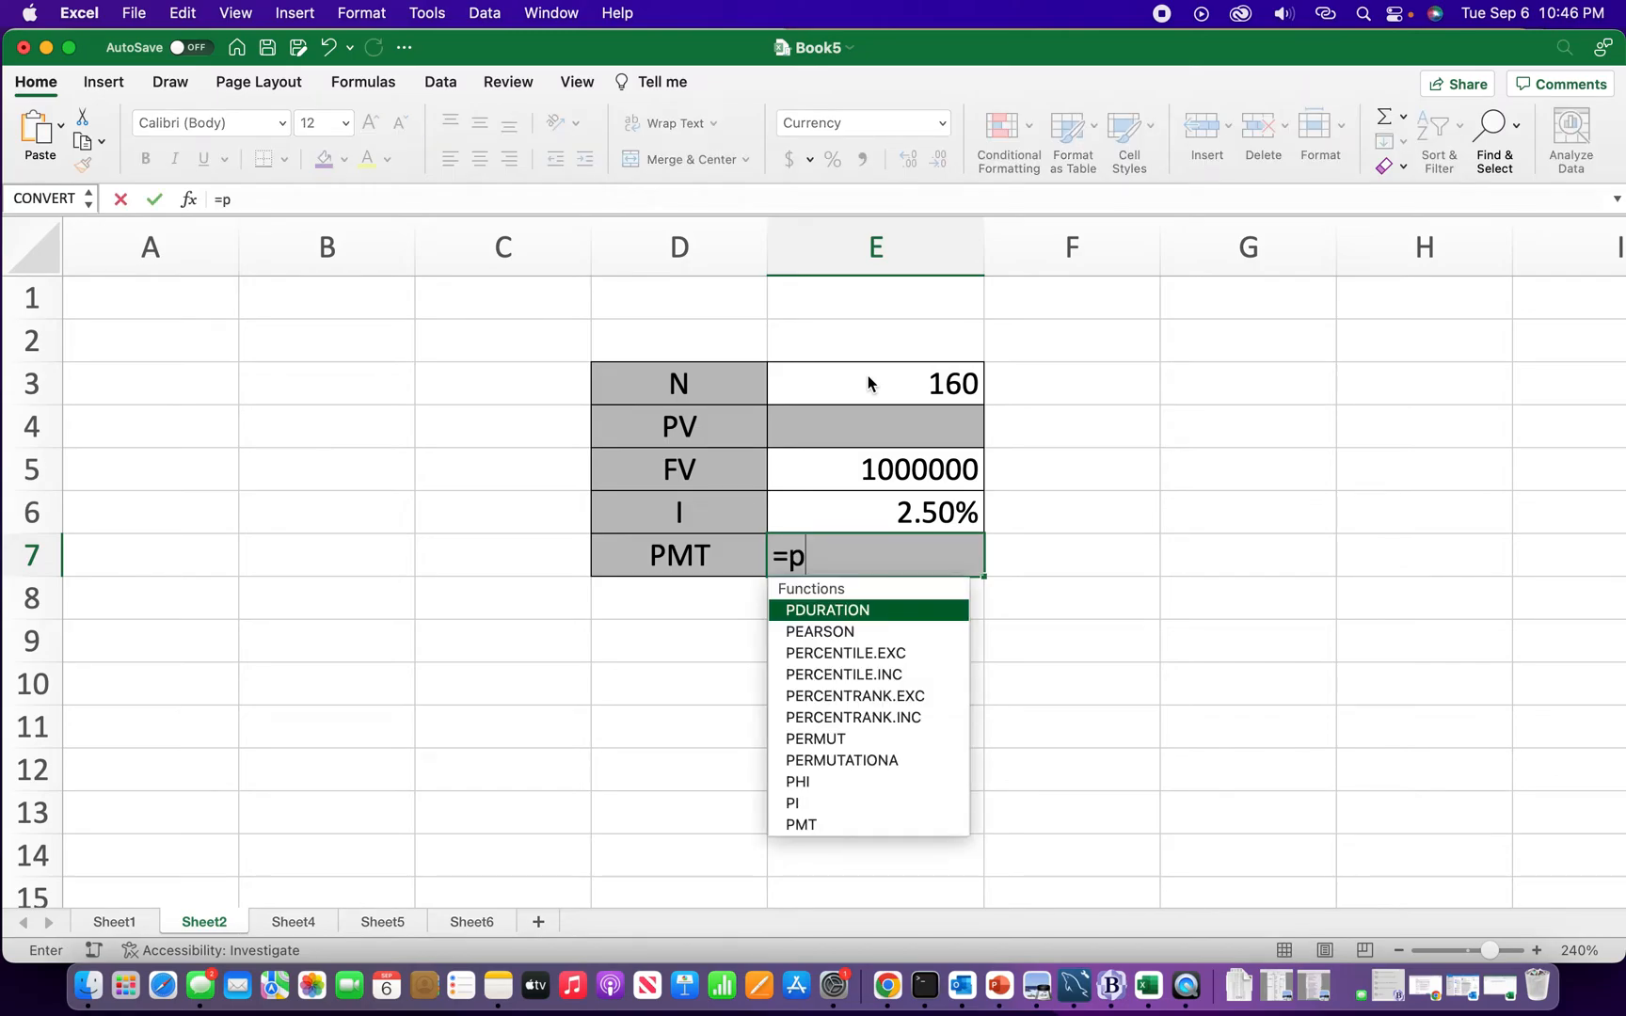
text(mt)
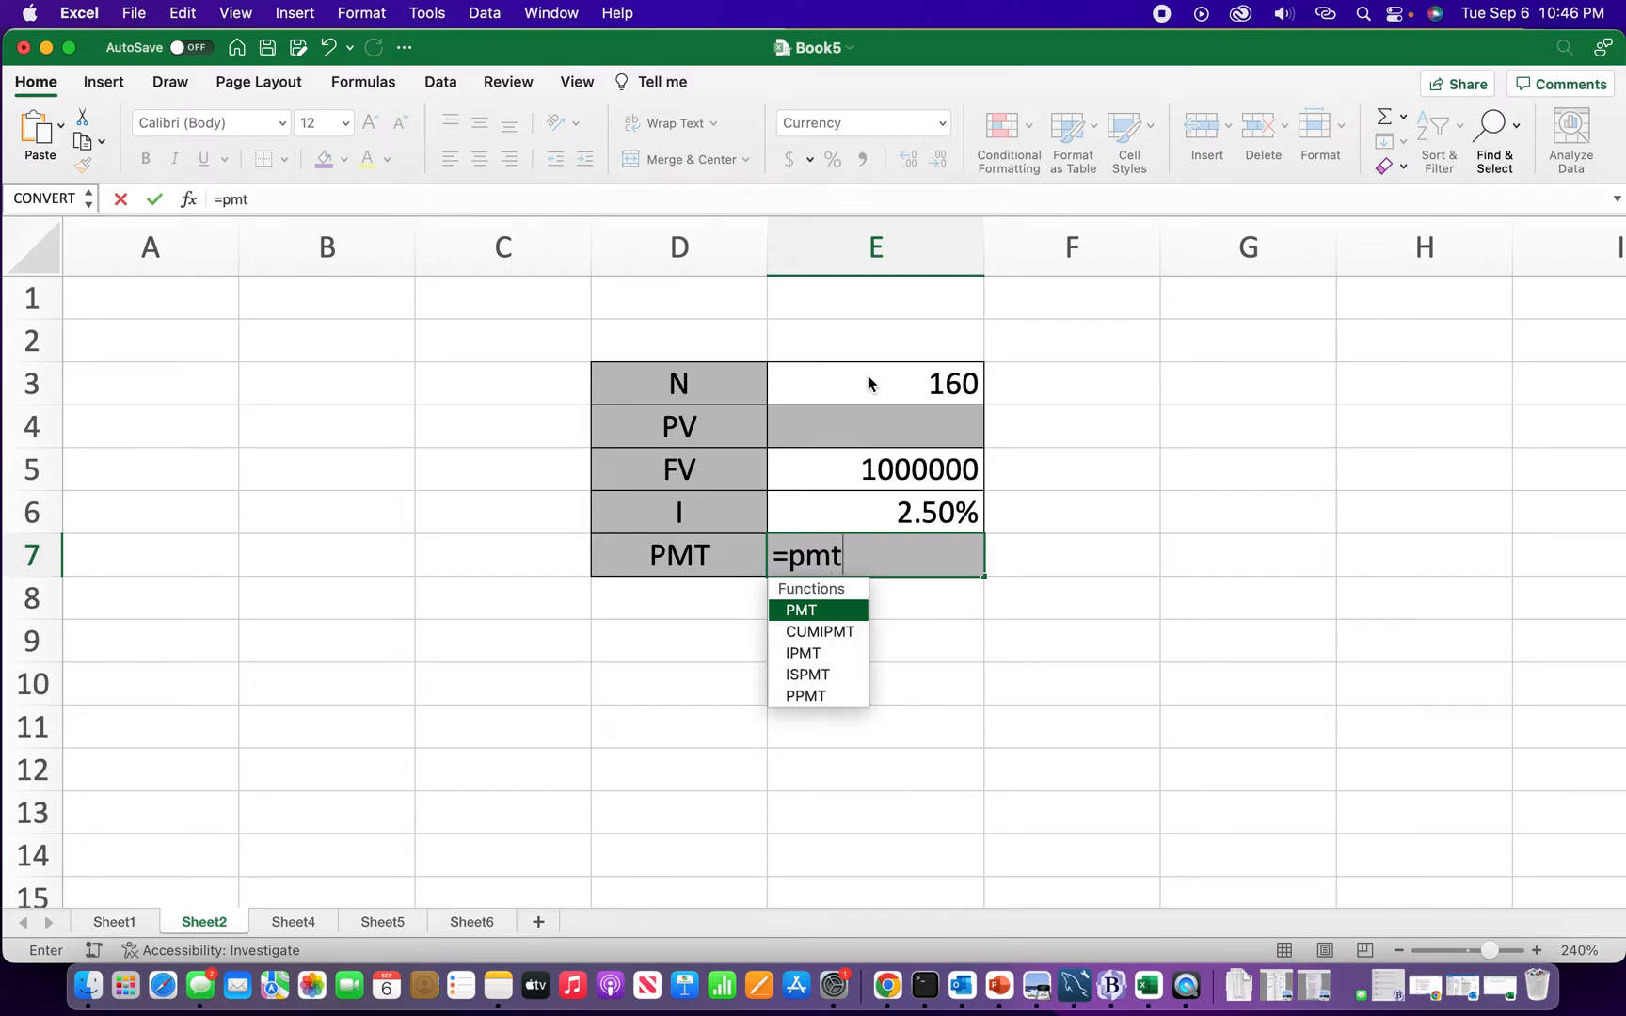
double_click(810, 609)
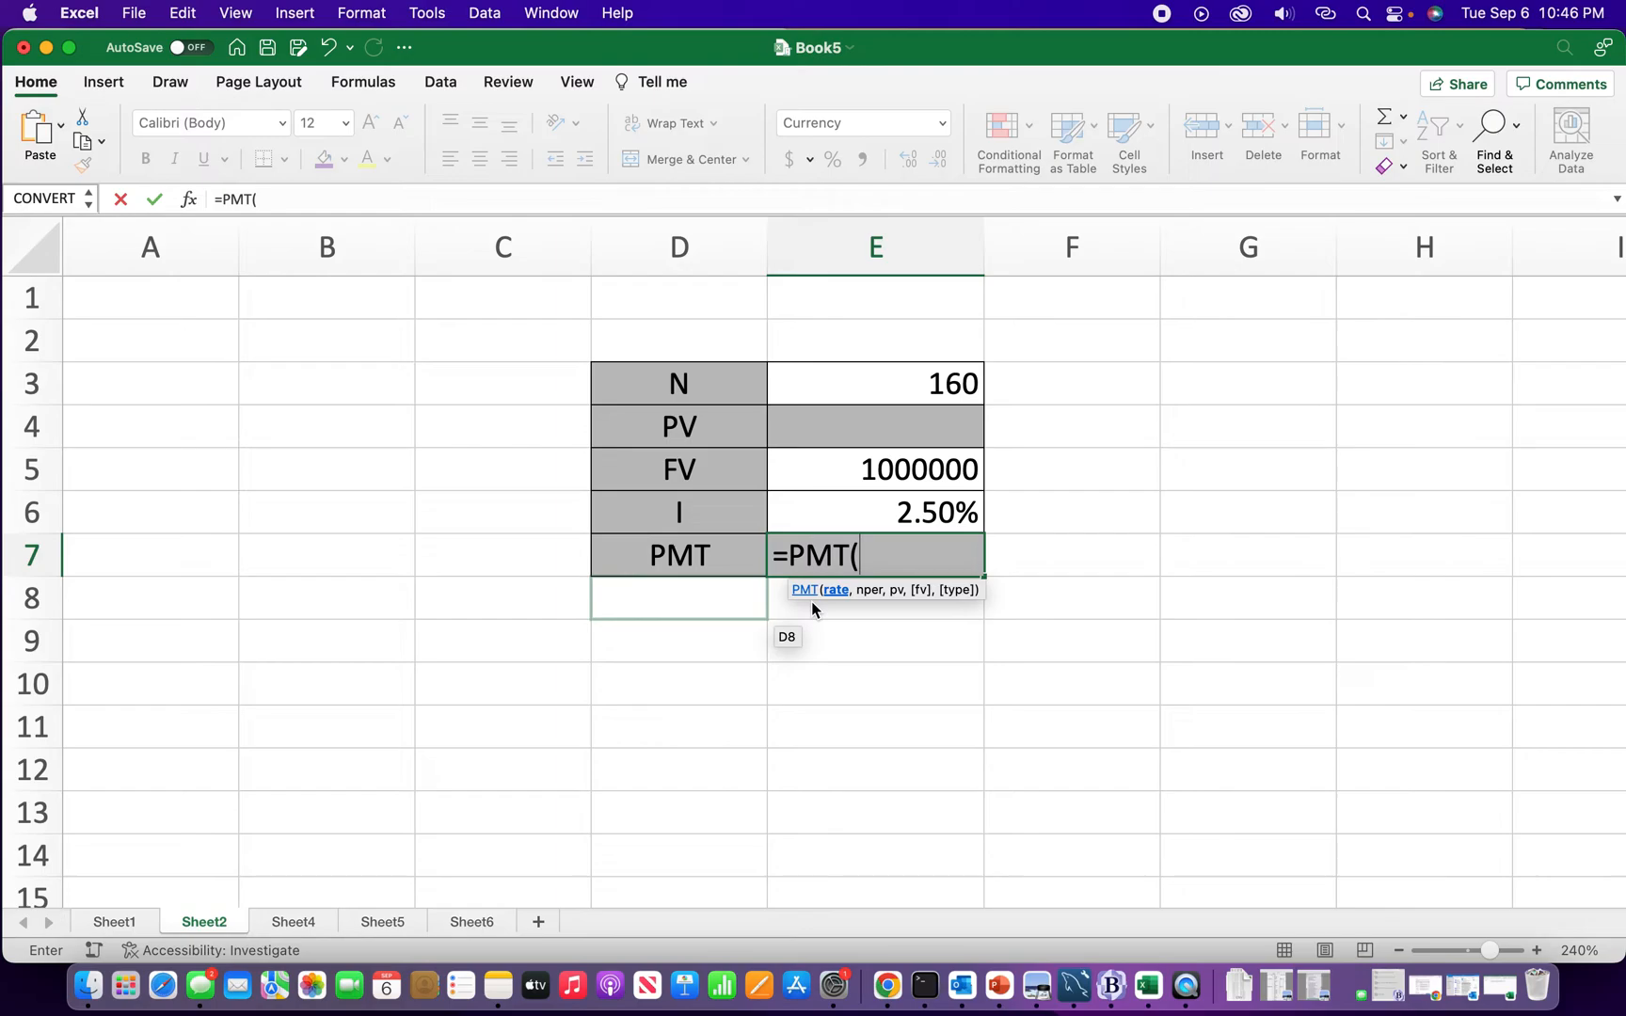
click(920, 515)
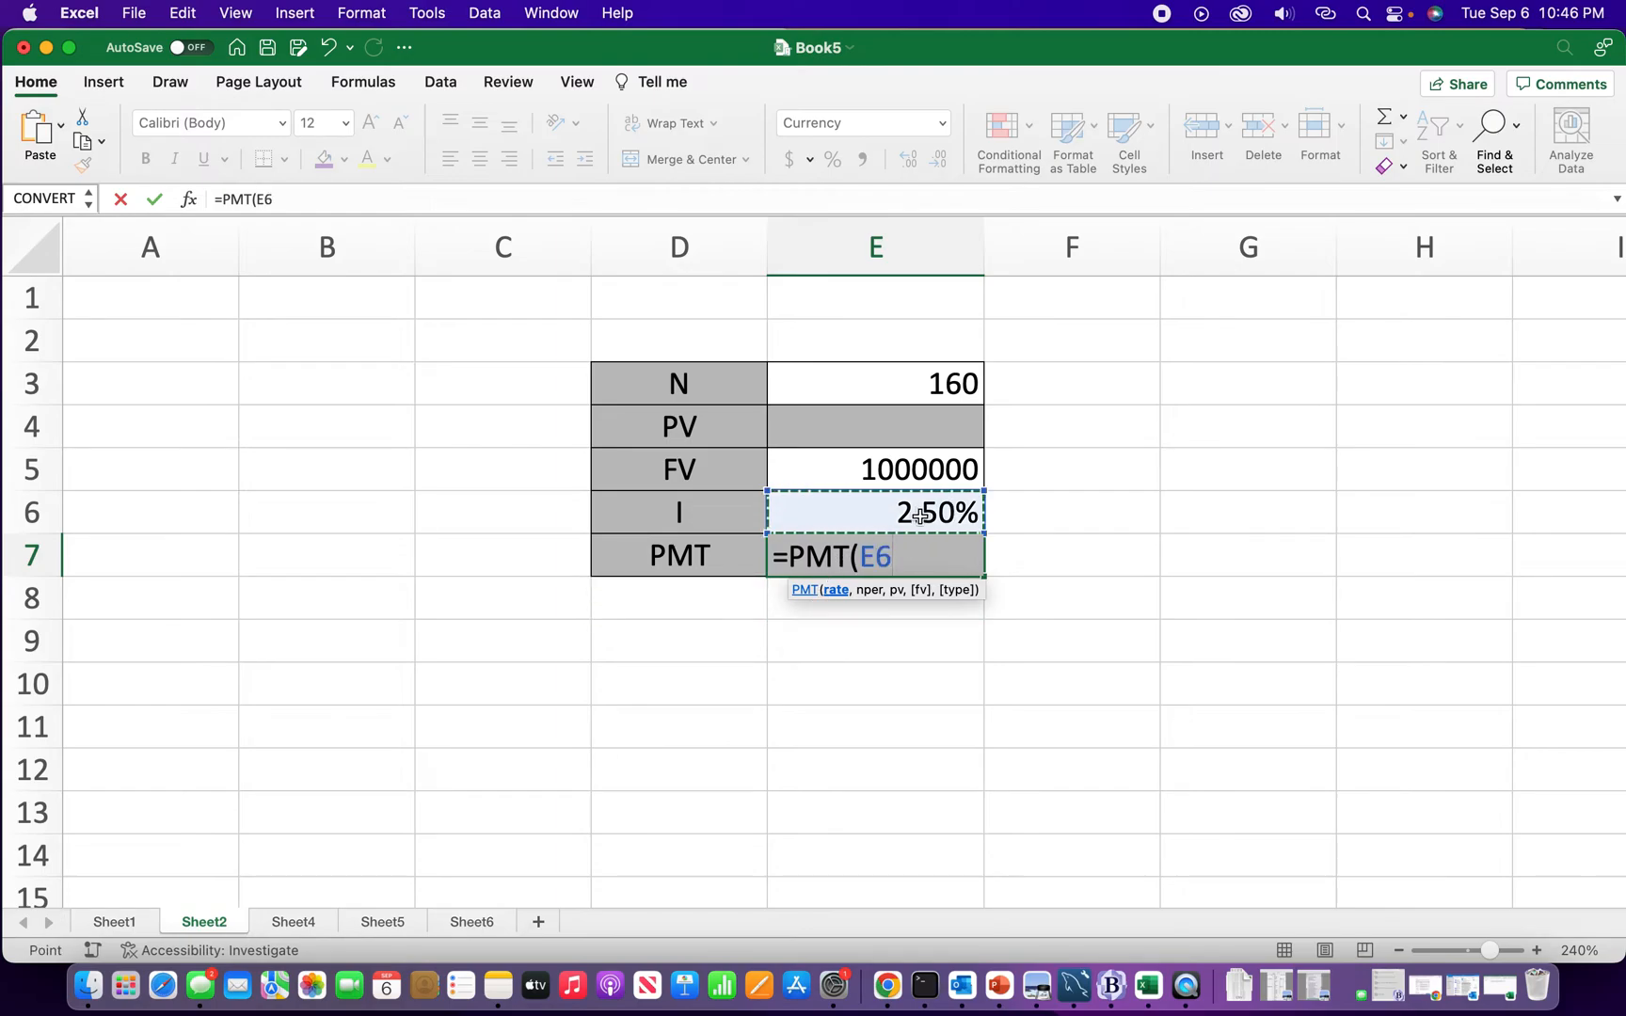
text(,)
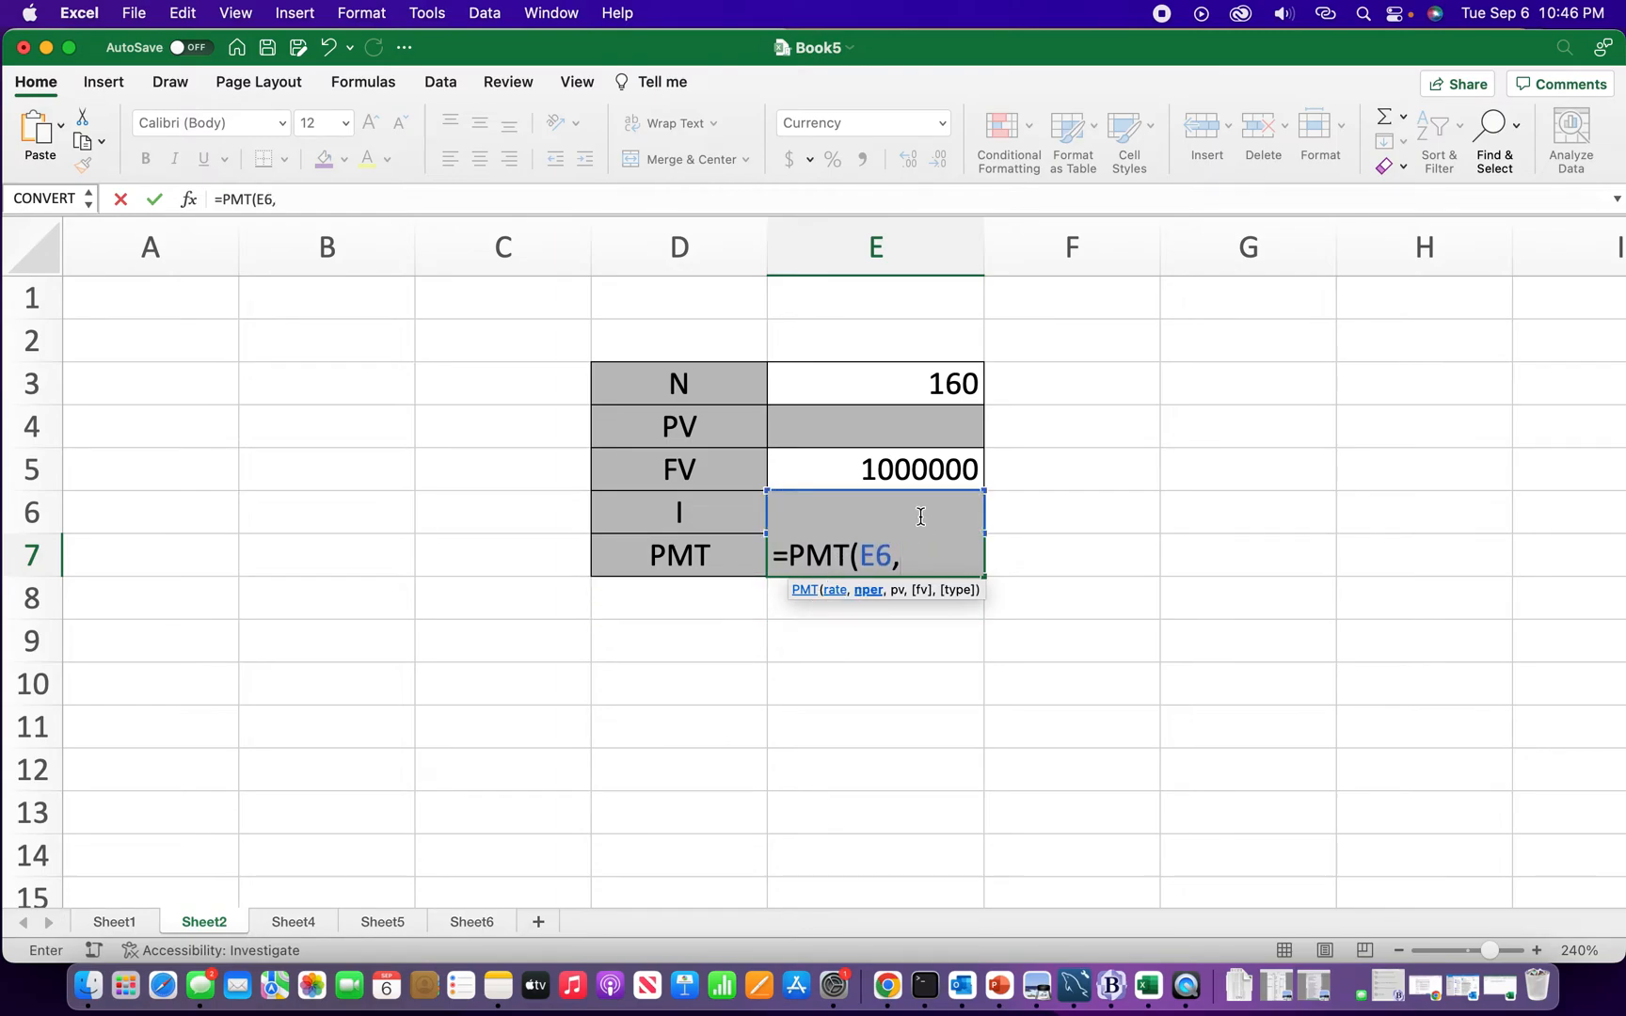
click(940, 381)
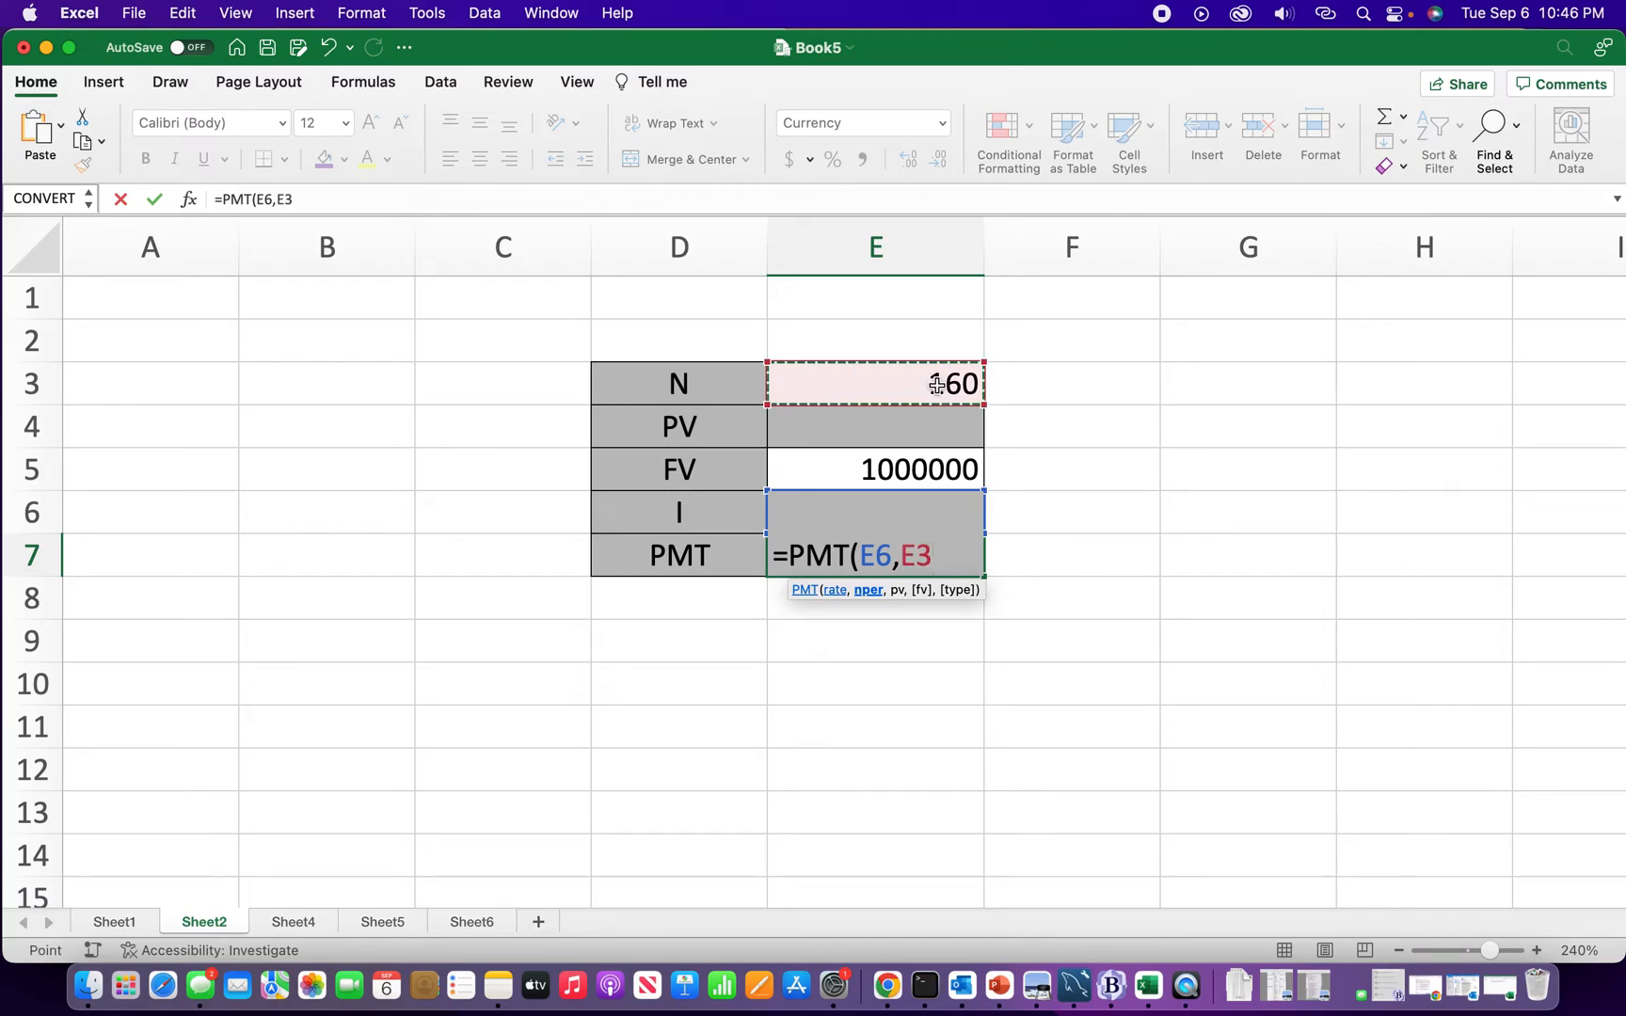
text(,)
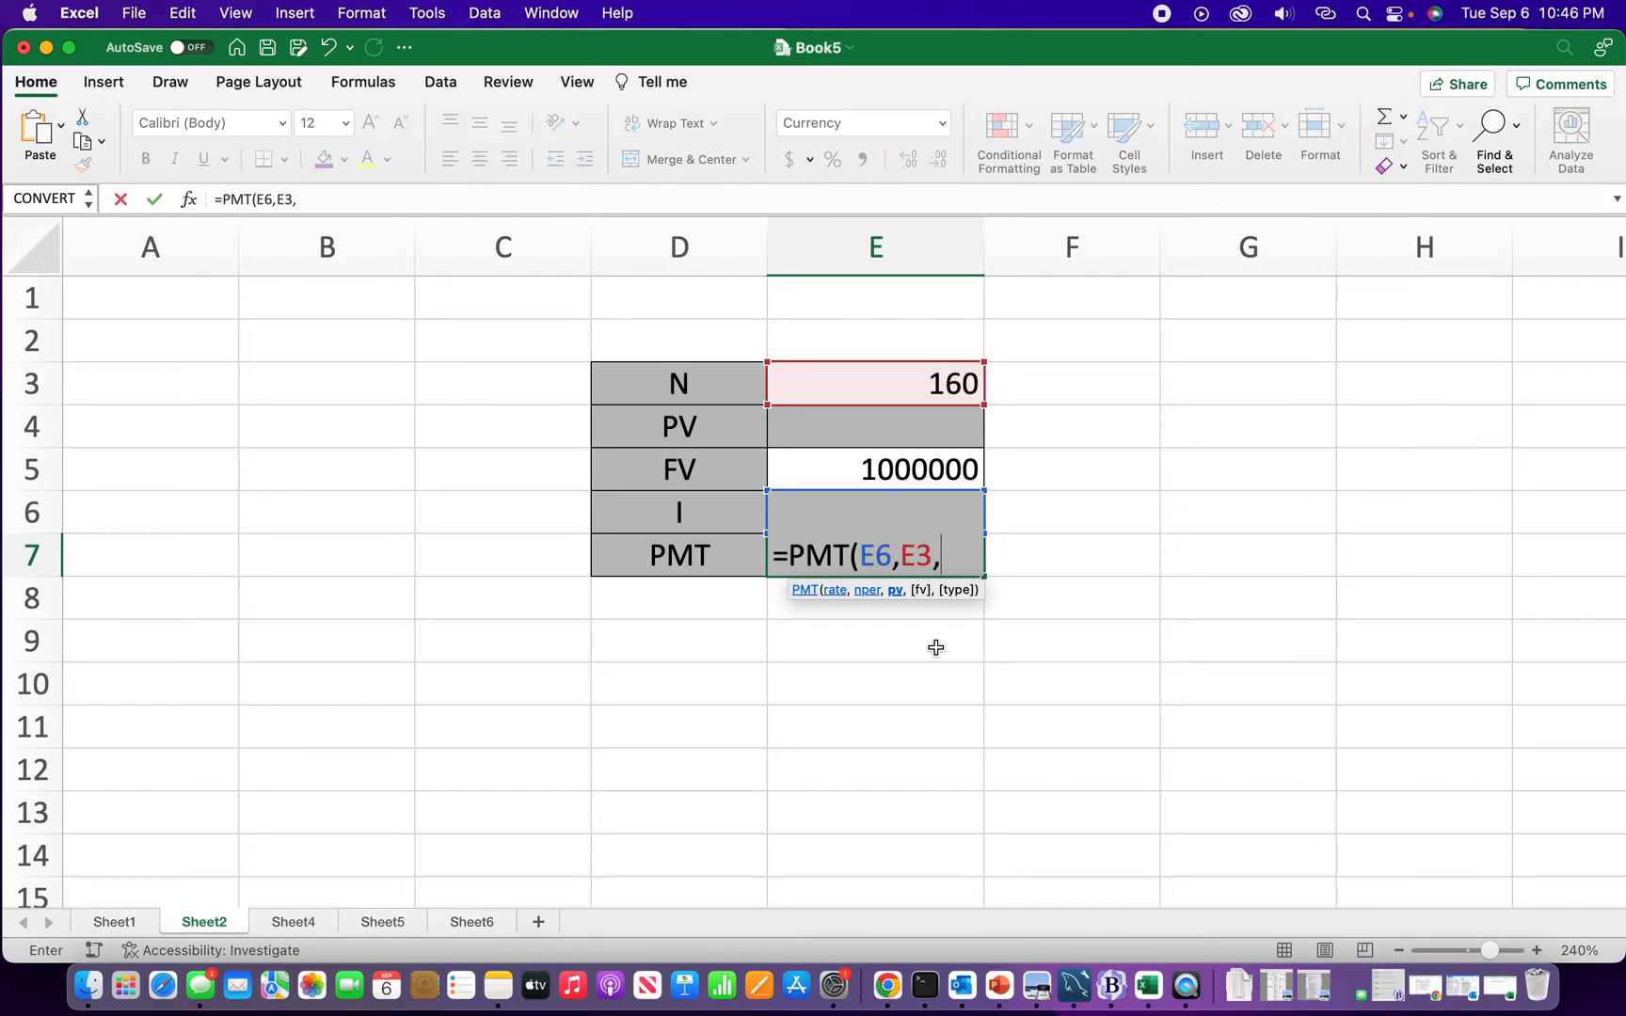
text(,)
click(909, 475)
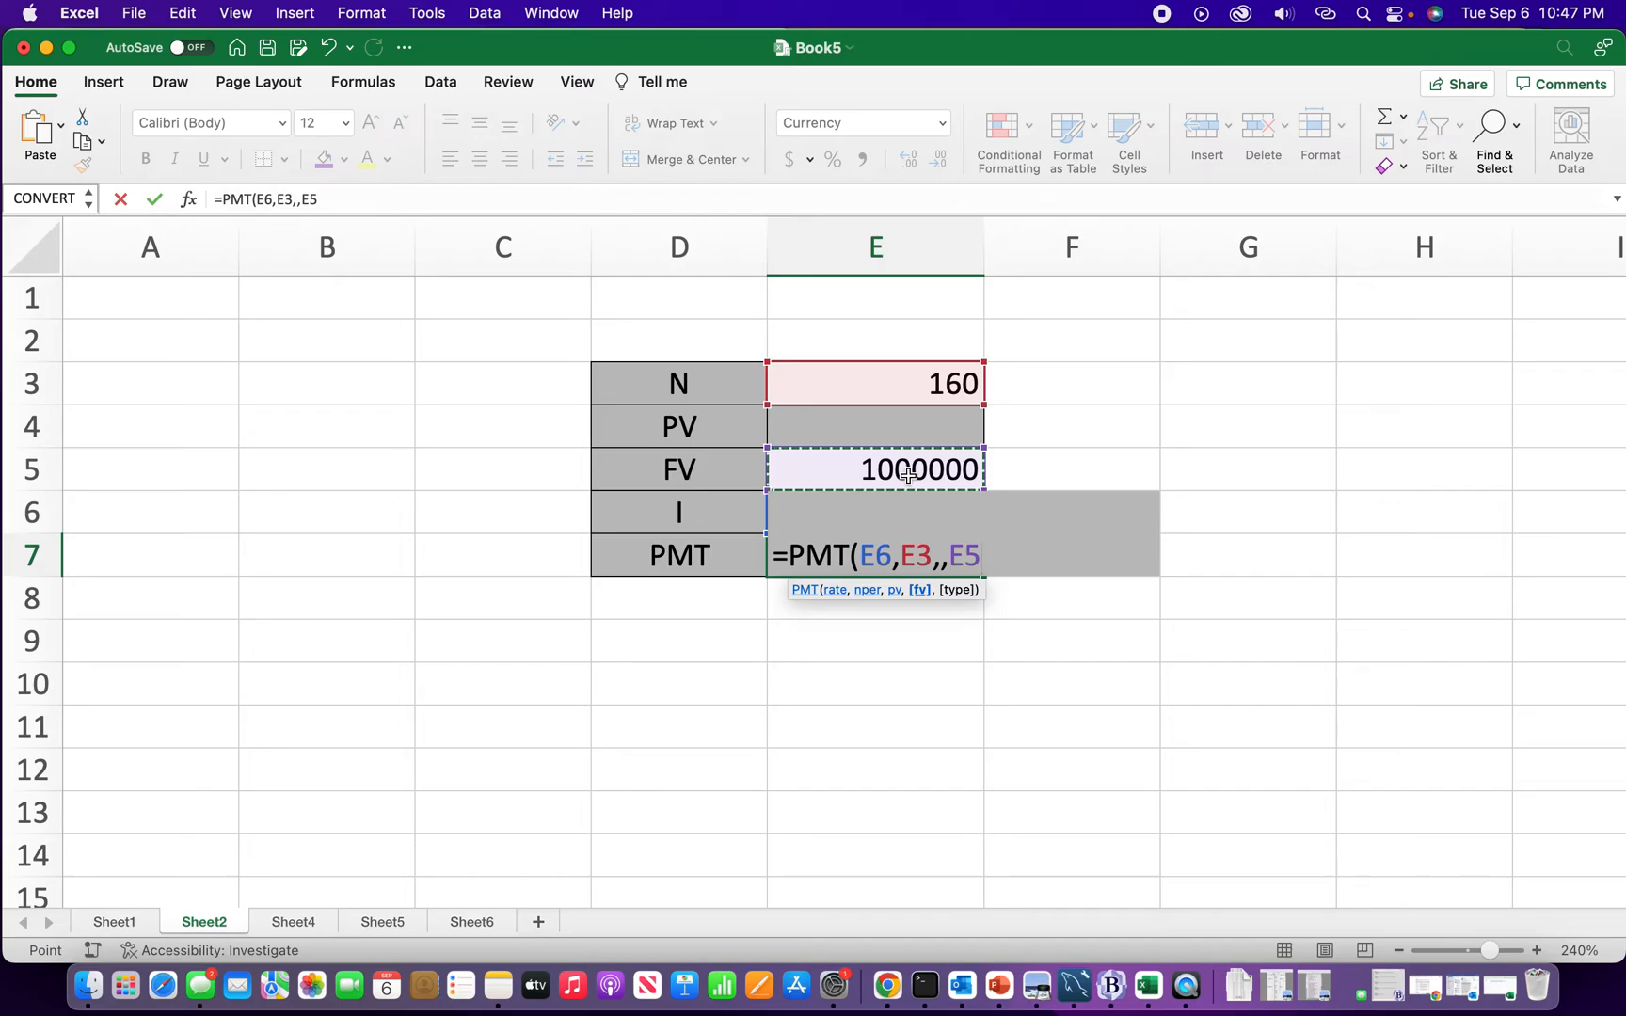
text())
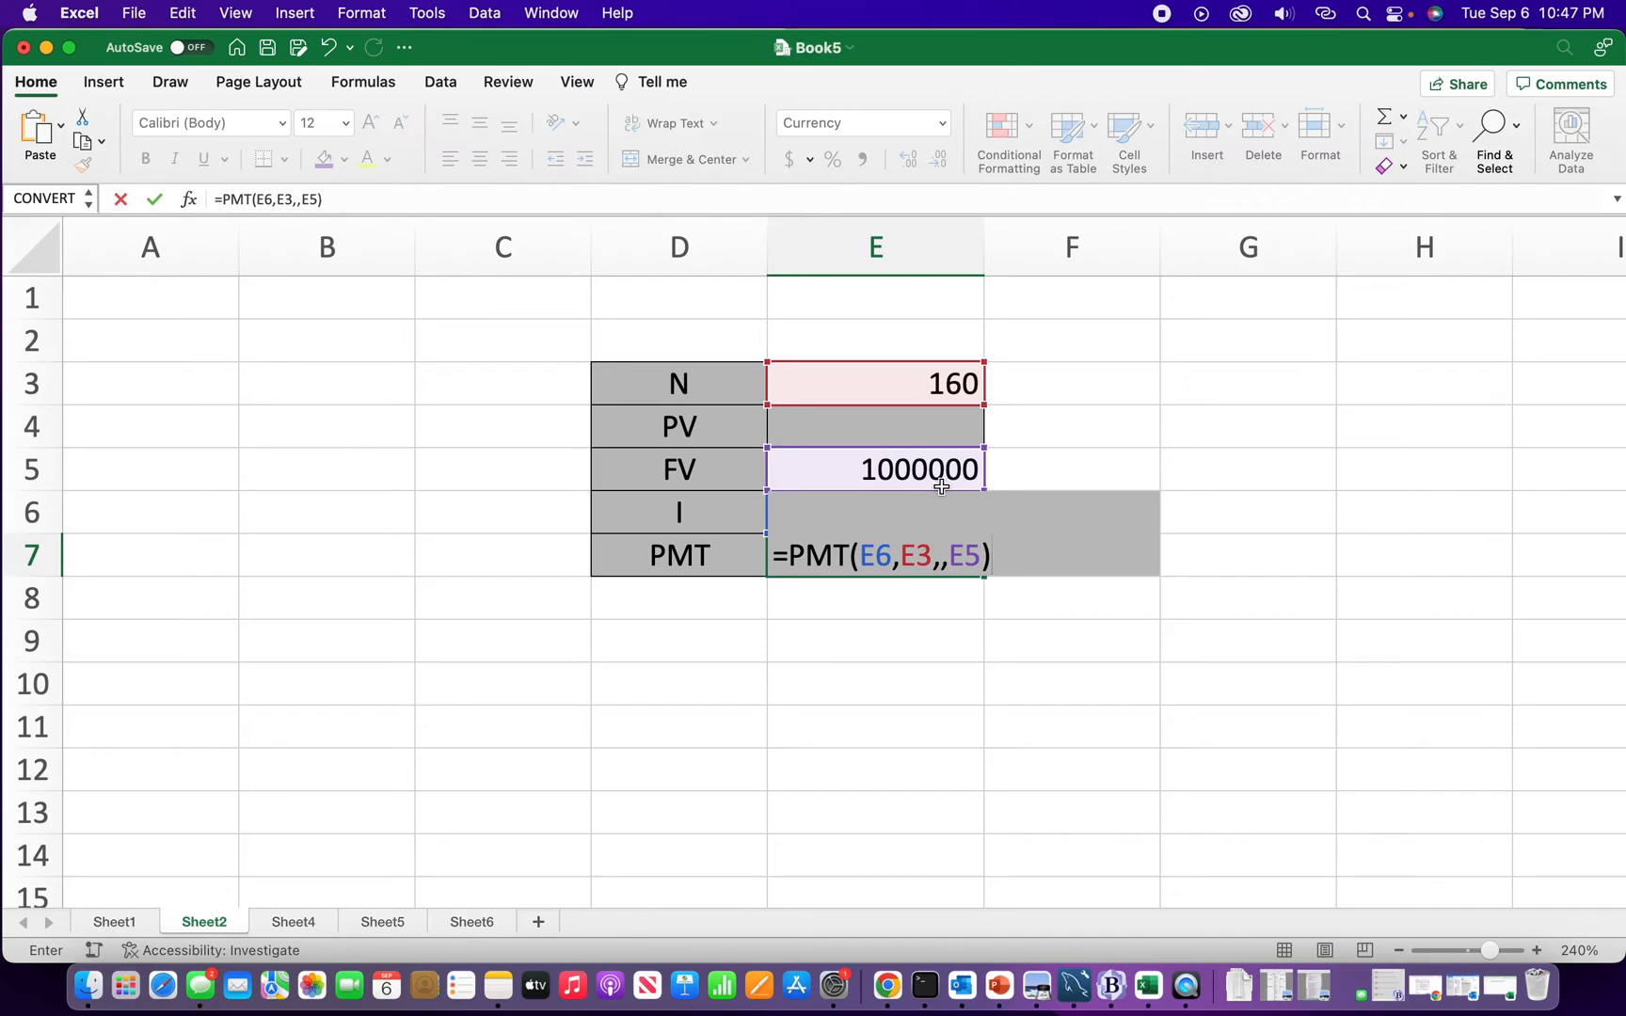
click(156, 200)
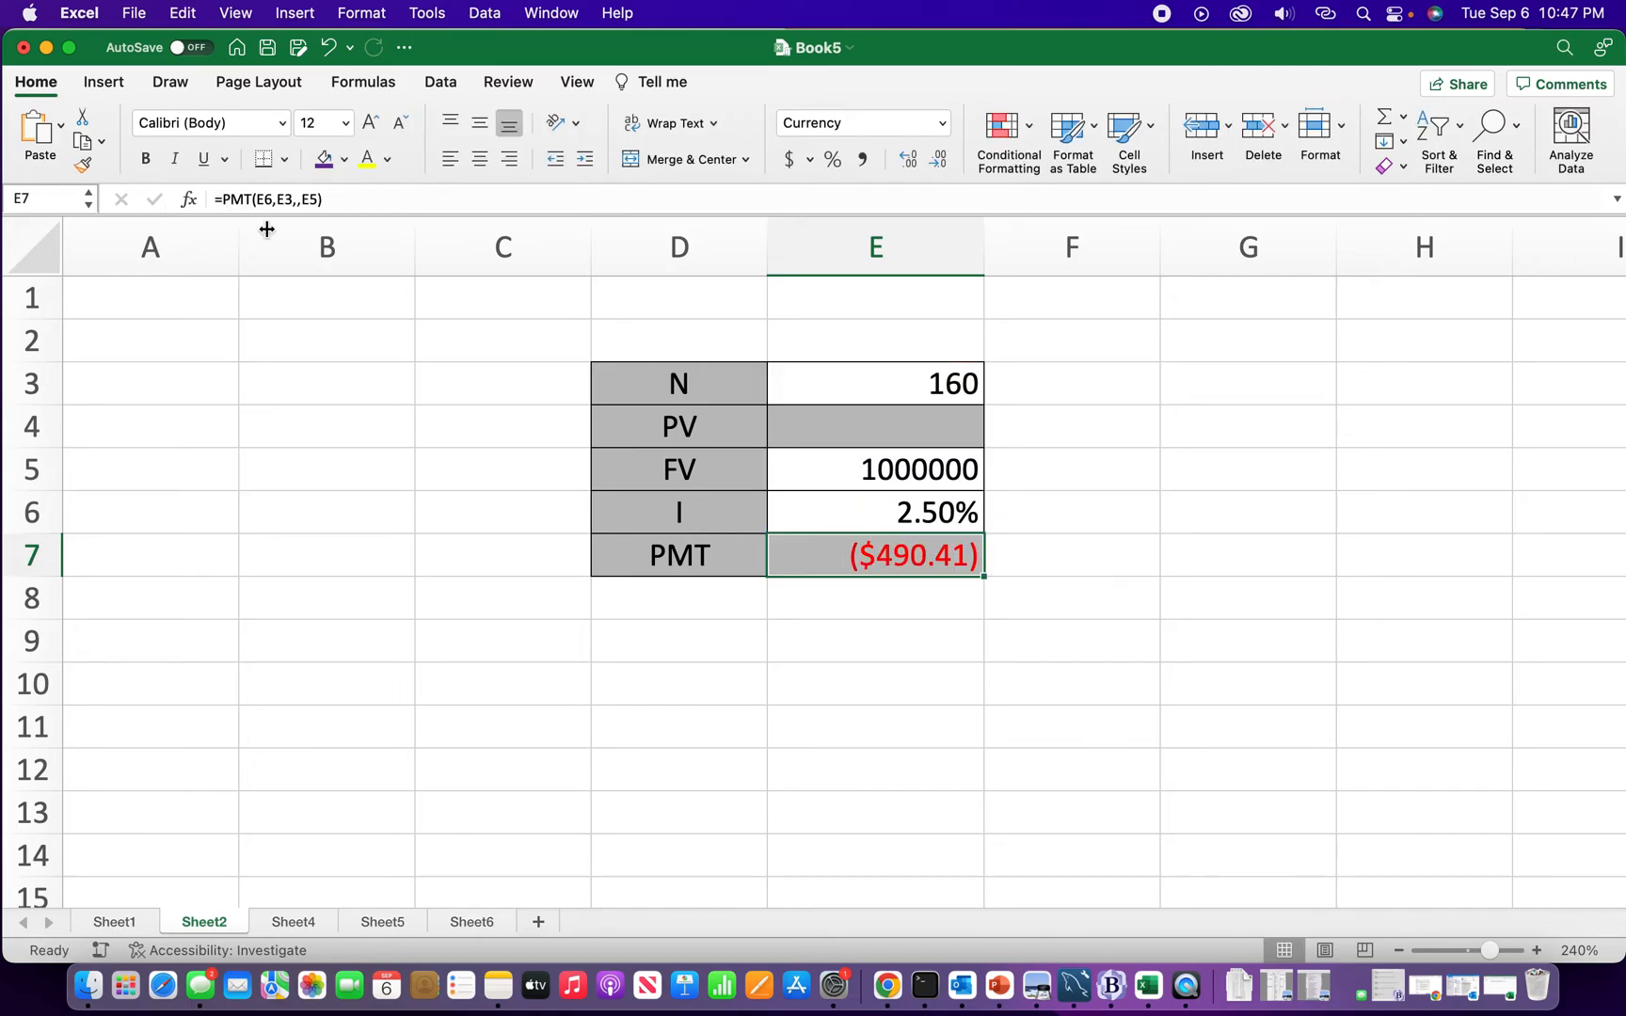
Step: Review the cell references in E7's PMT formula and the future value input in E5
double_click(838, 560)
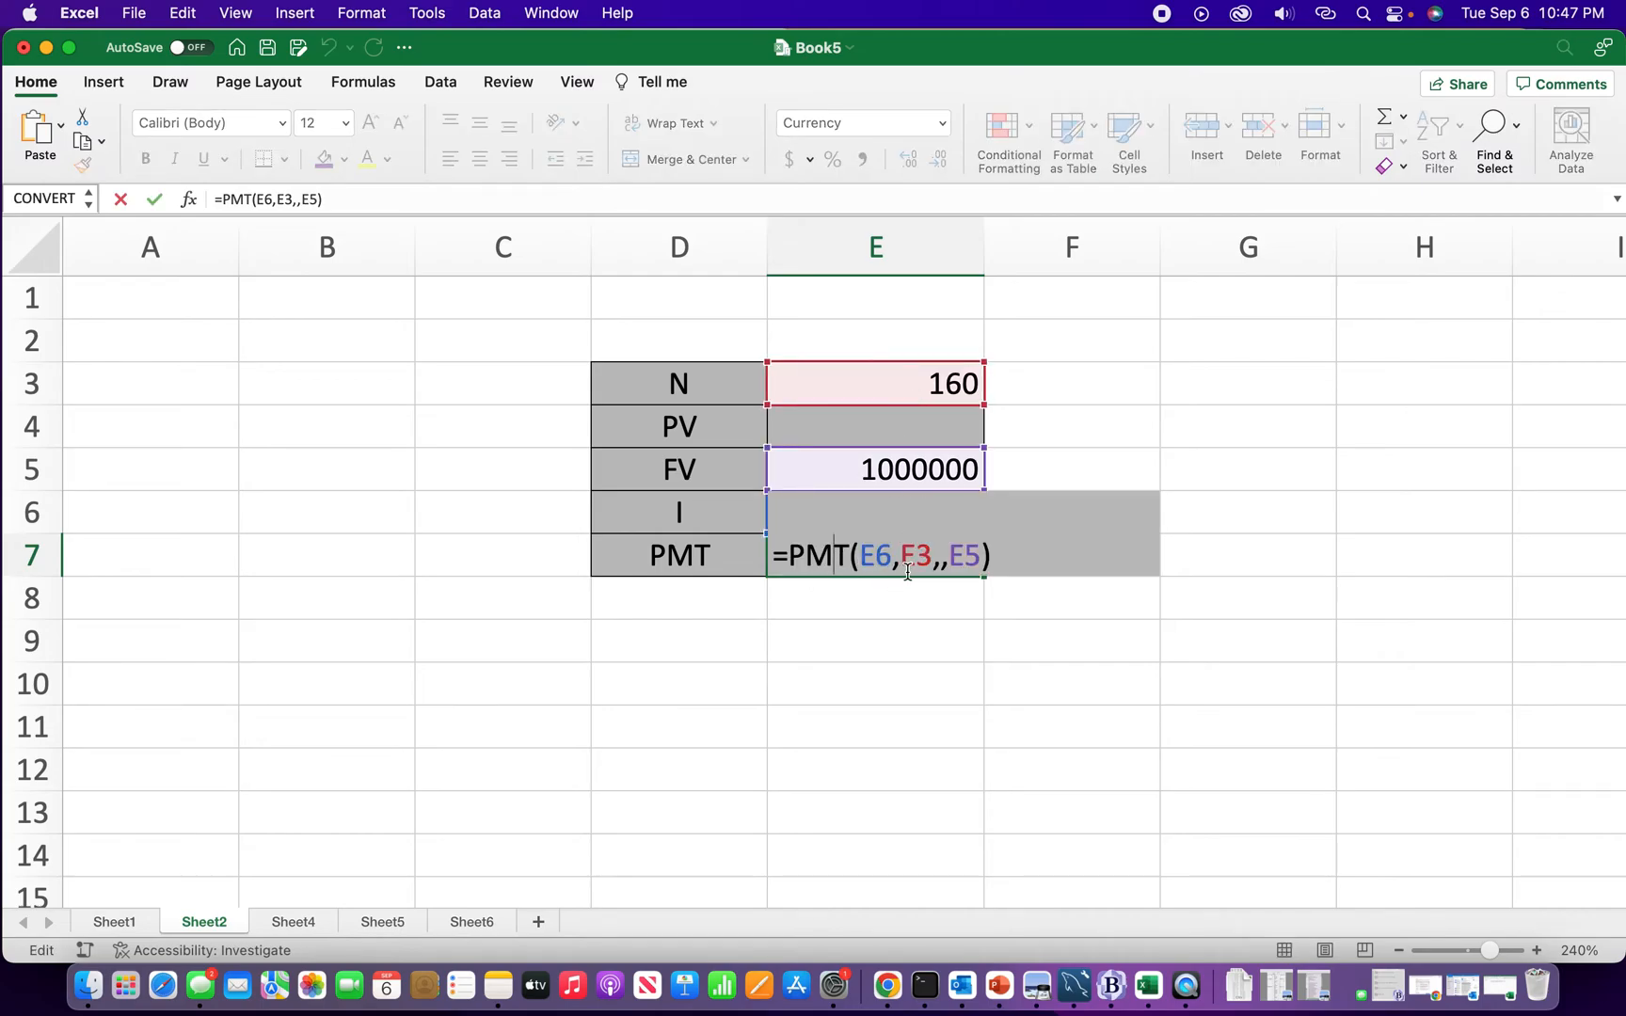
key(Escape)
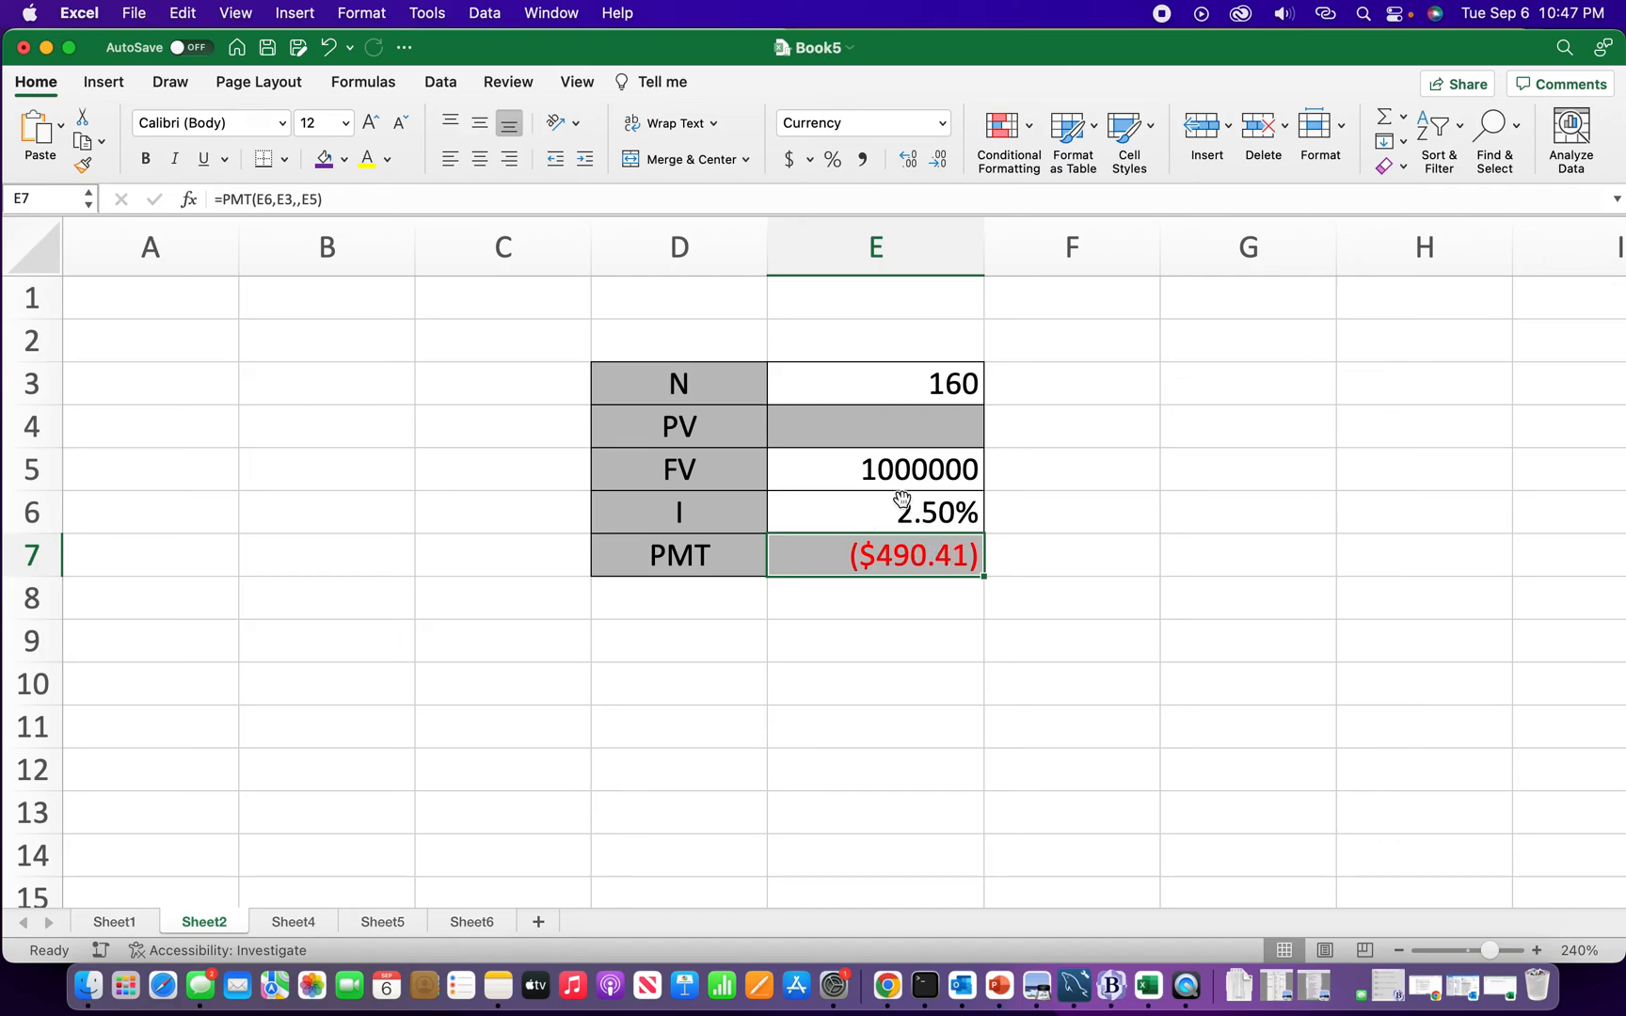
click(936, 480)
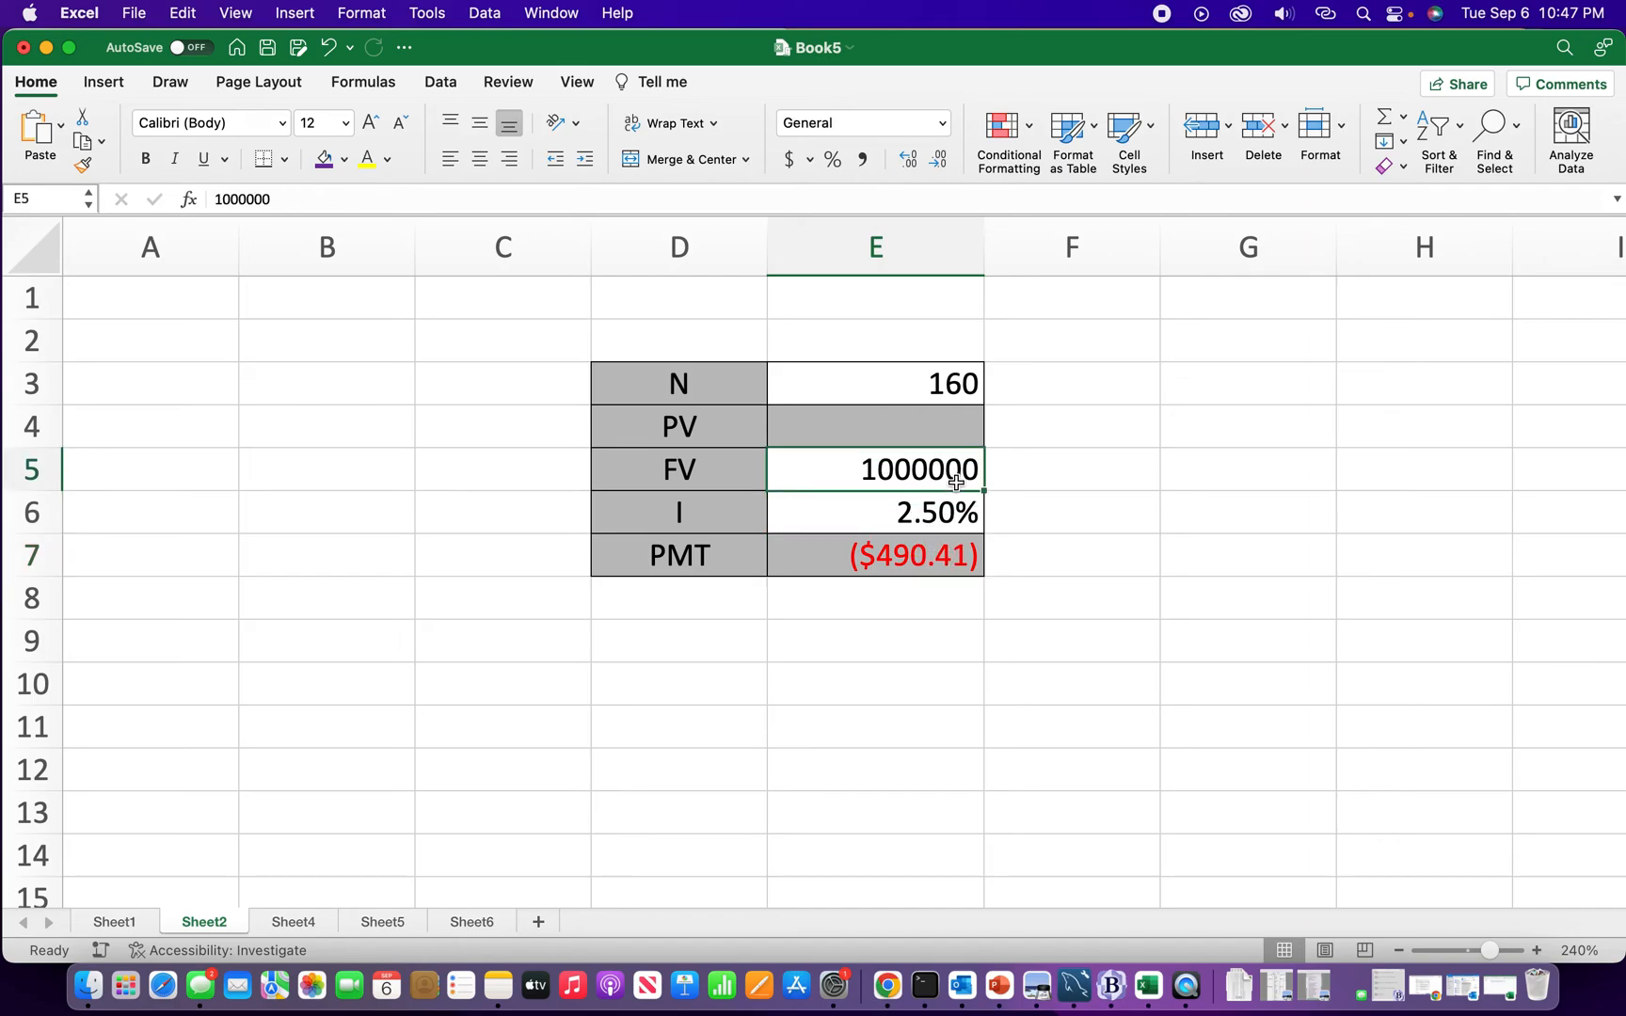